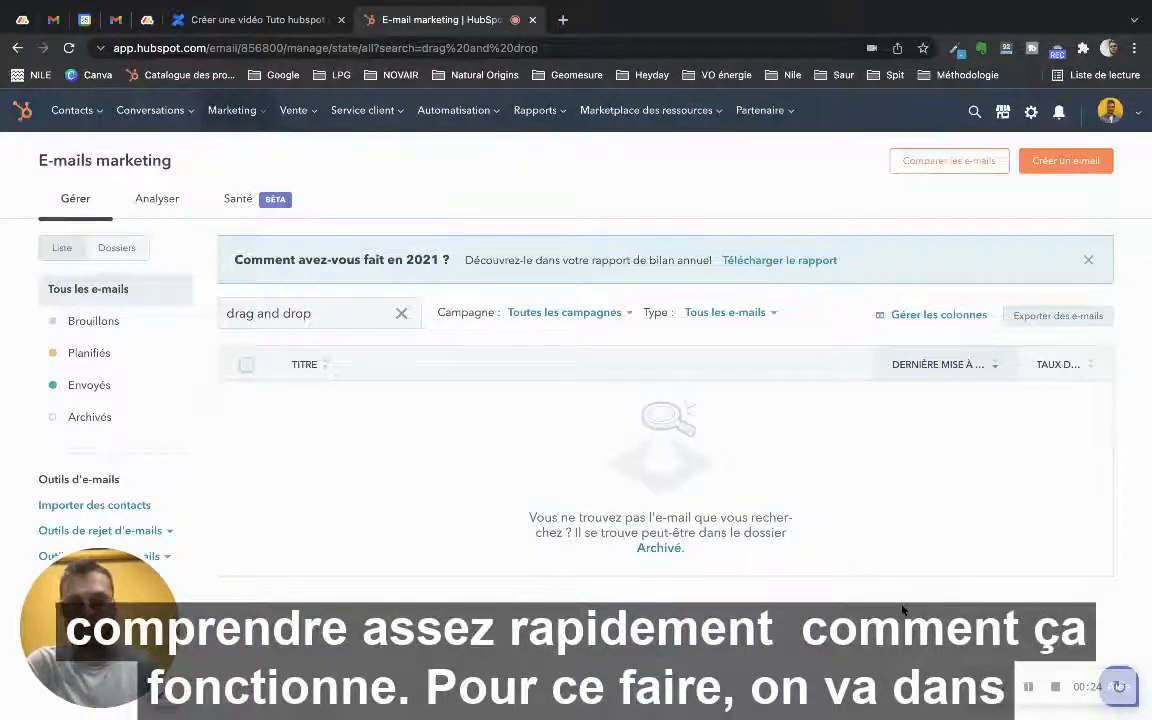
Start creating a new marketing email of the type Ordinaire
click(240, 121)
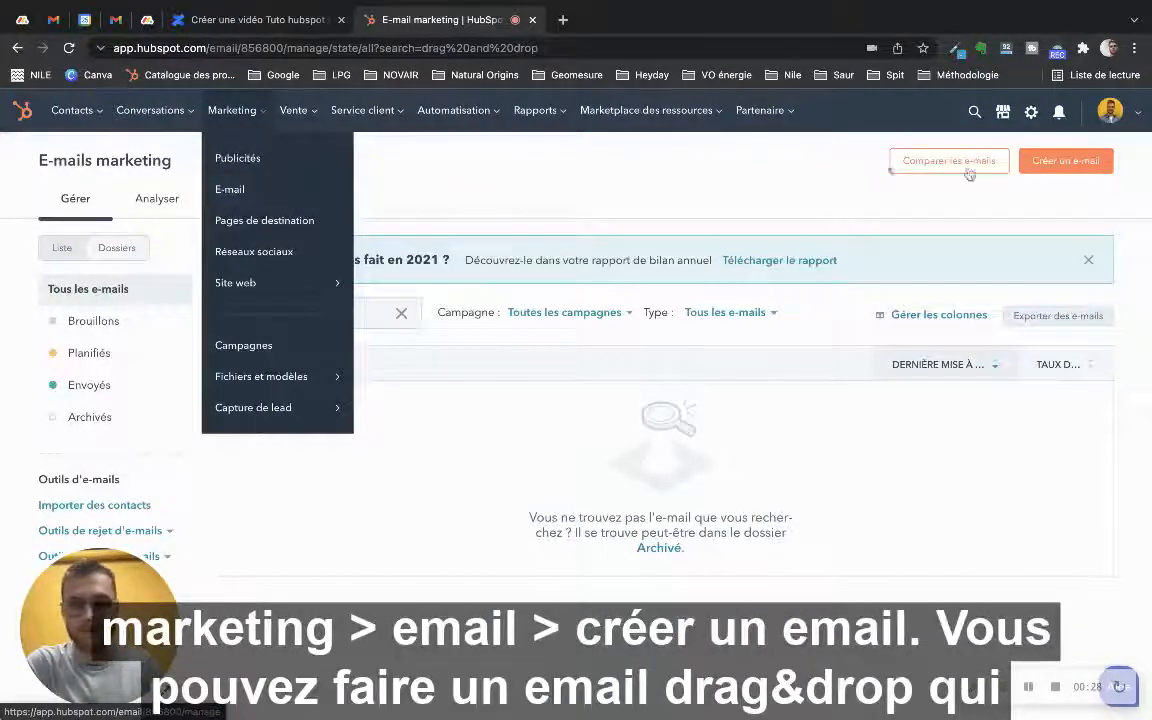
click(1054, 171)
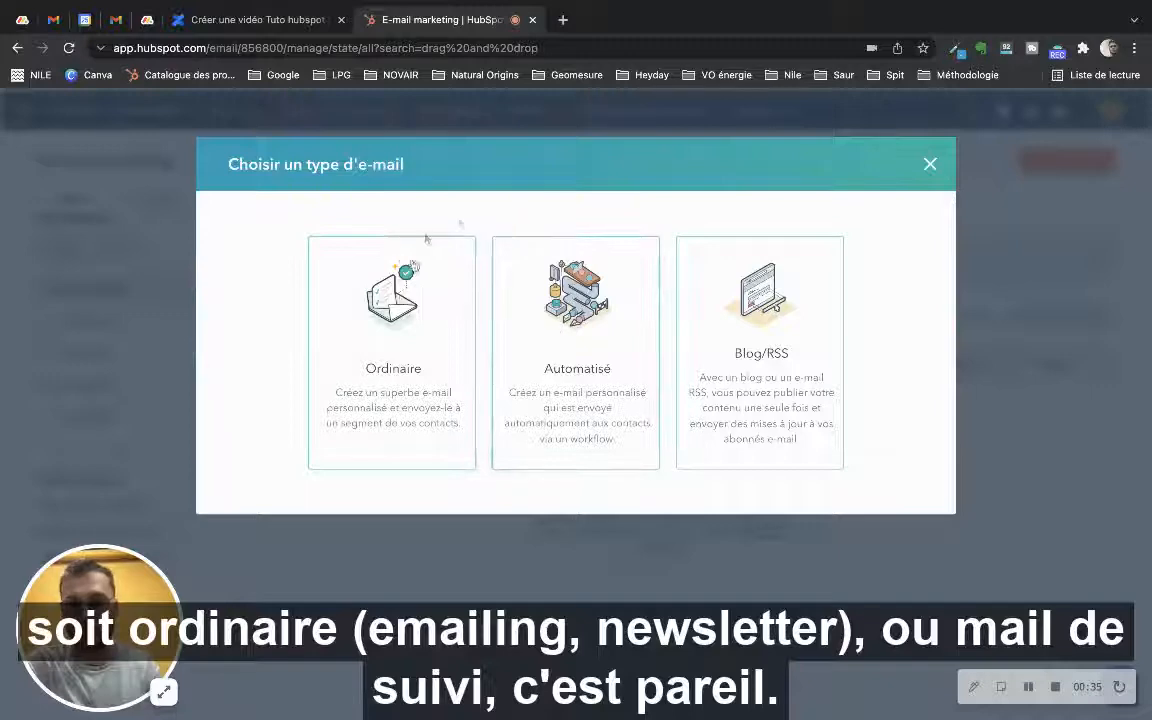
click(398, 332)
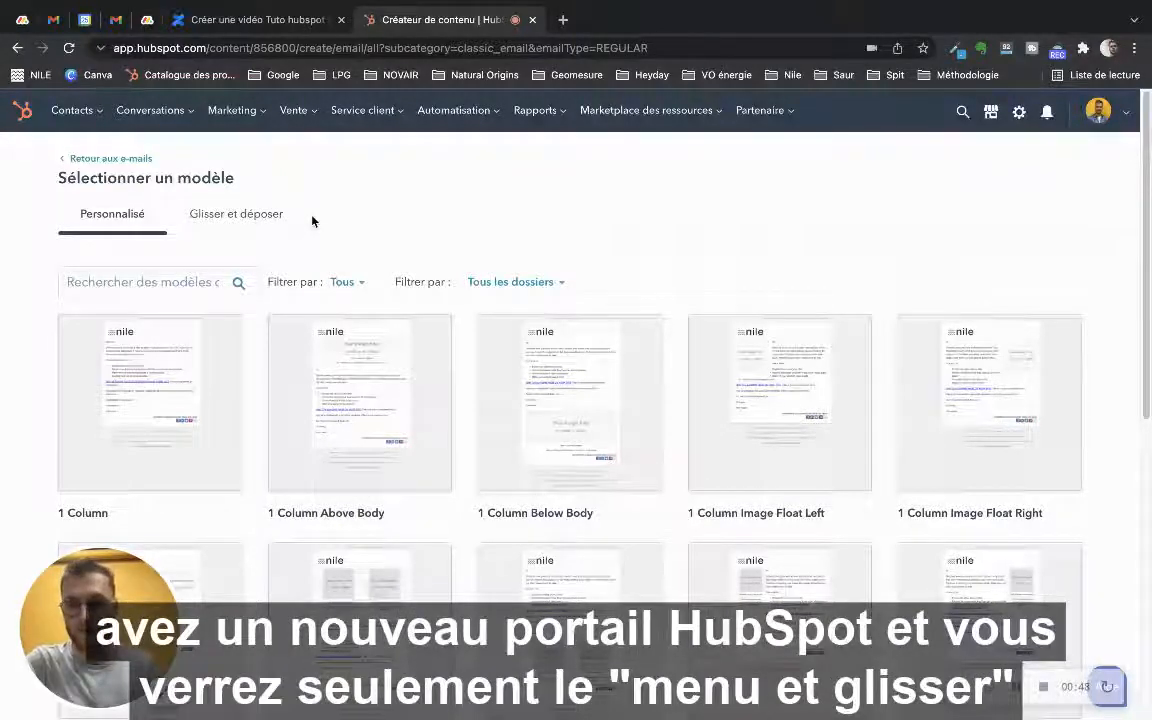
Browse the Glisser et déposer templates and open the saved template "Modèle Email 1 - Promotion Live" for the new email
click(239, 218)
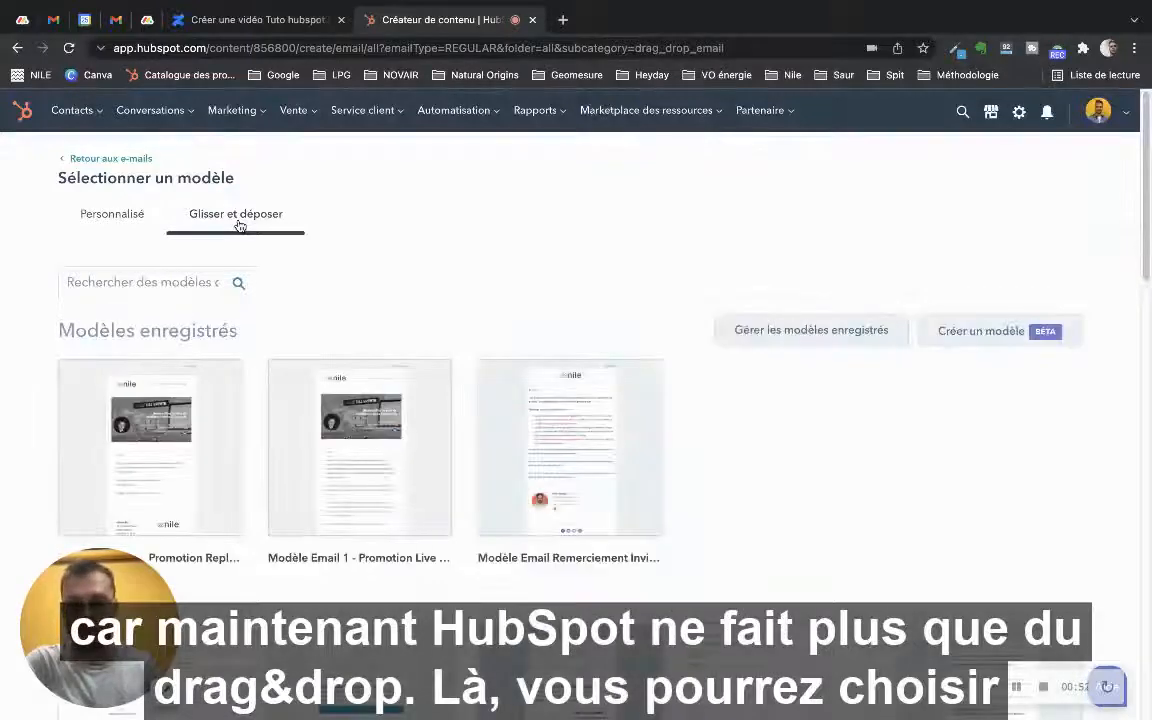
scroll(288, 257, down, 2)
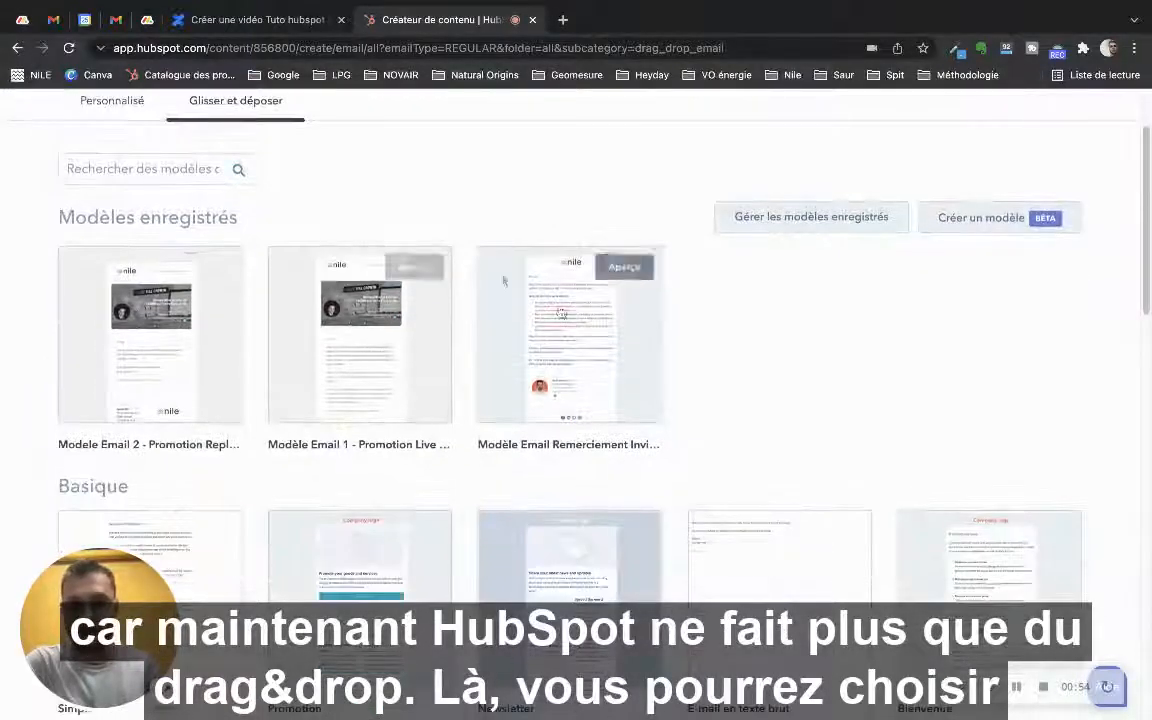
scroll(504, 281, down, 2)
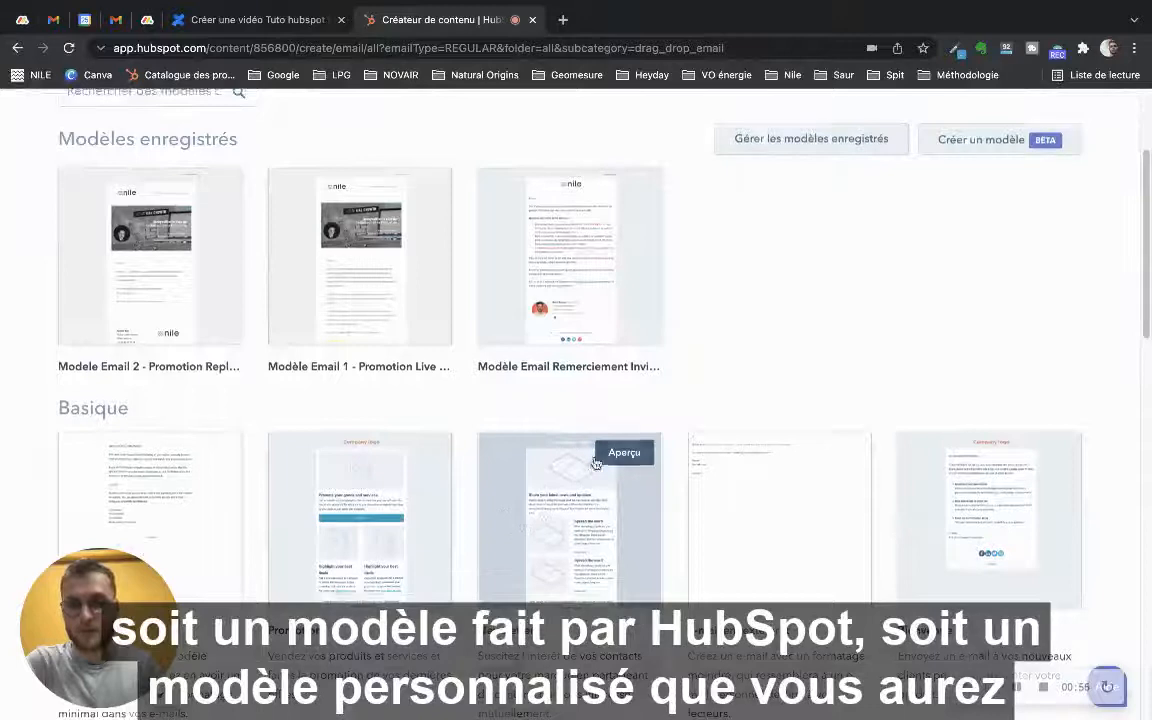
scroll(347, 397, up, 2)
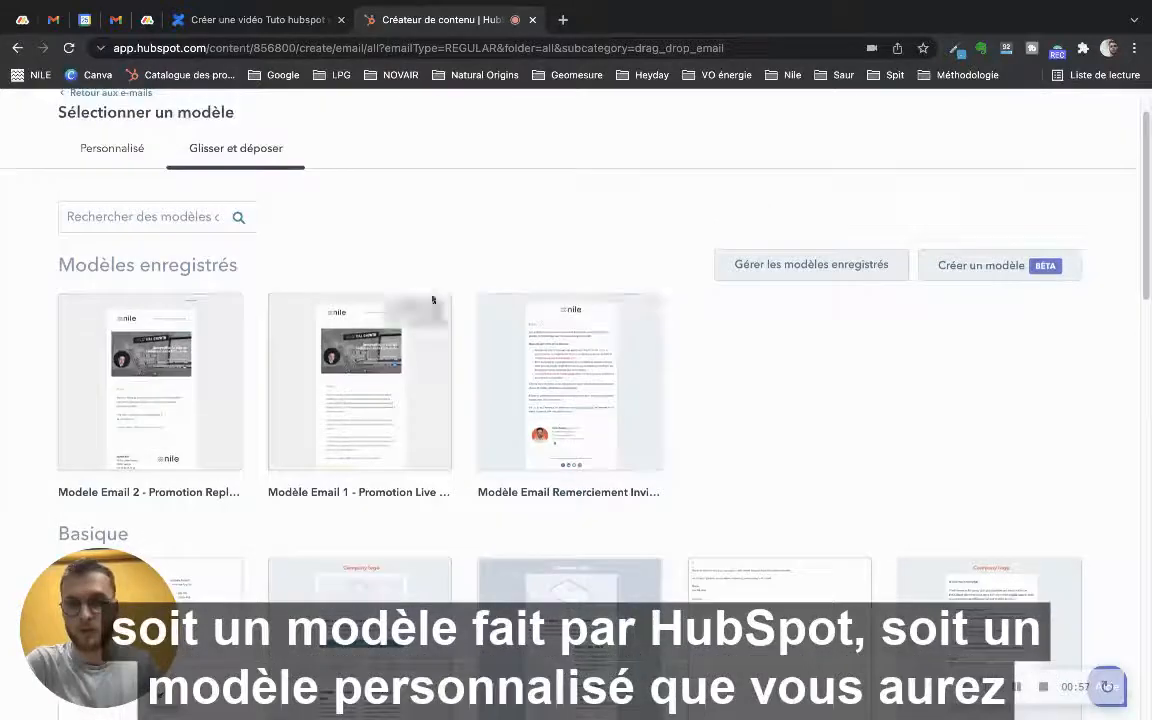
click(365, 369)
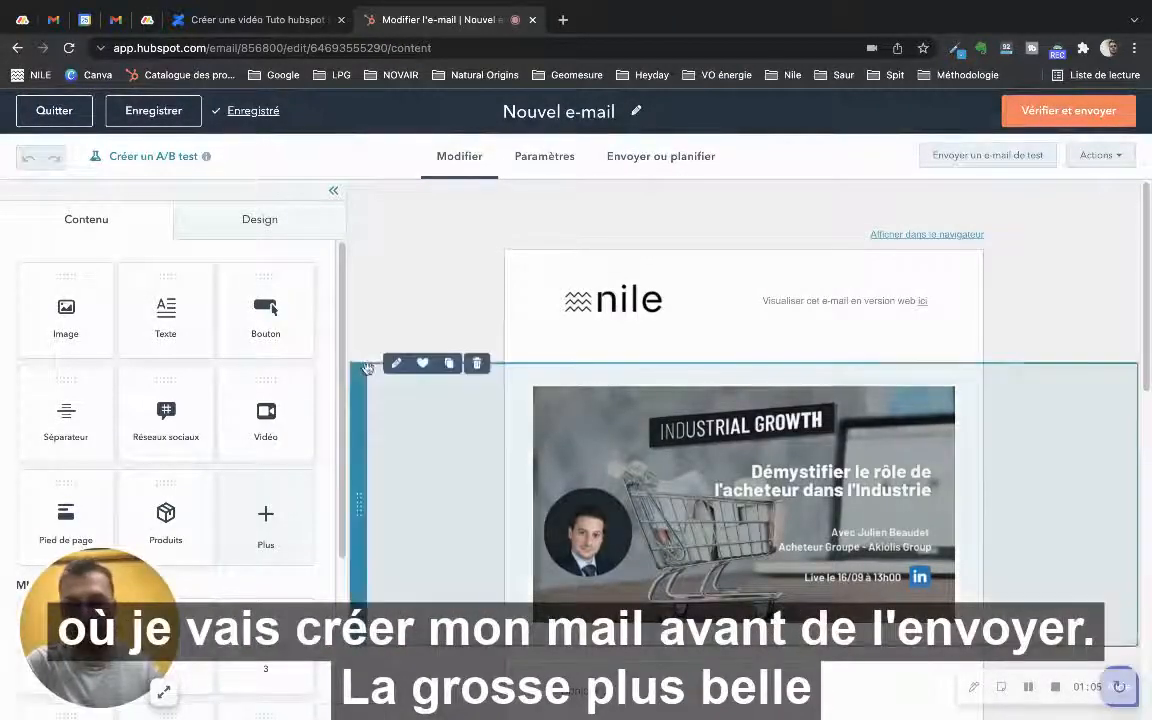
Add a button module below the "Participer au live" link, between the body text and the agency footer
scroll(450, 390, down, 3)
scroll(505, 402, down, 10)
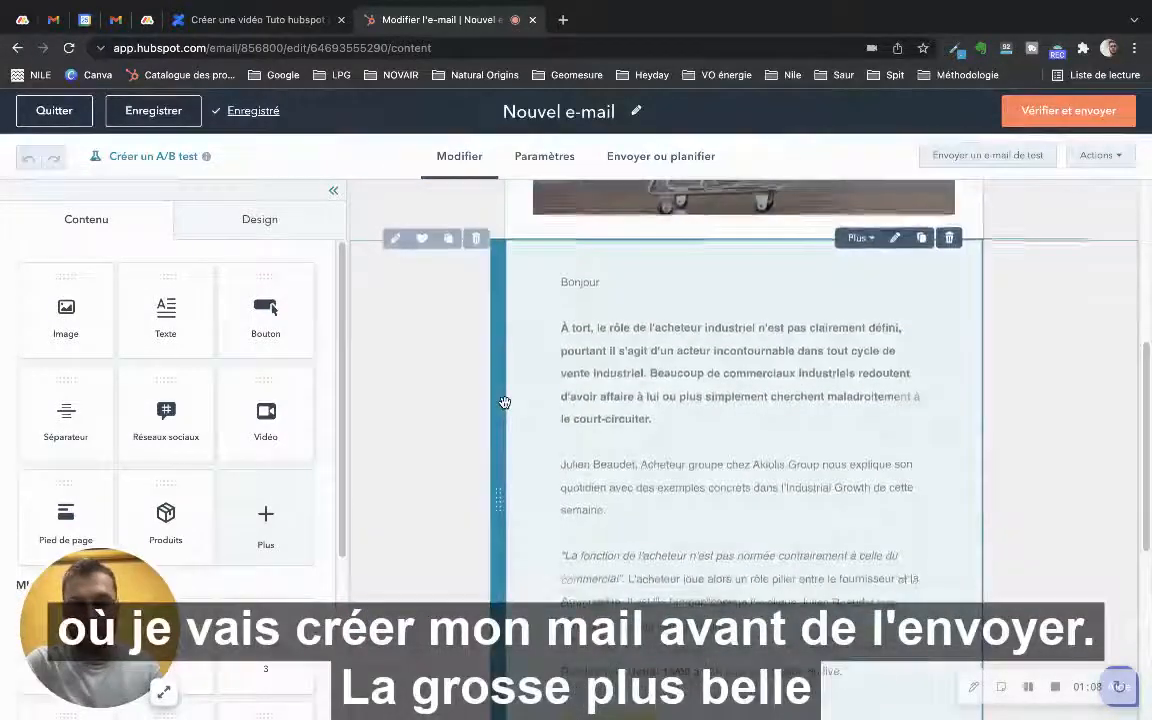
scroll(285, 312, down, 1)
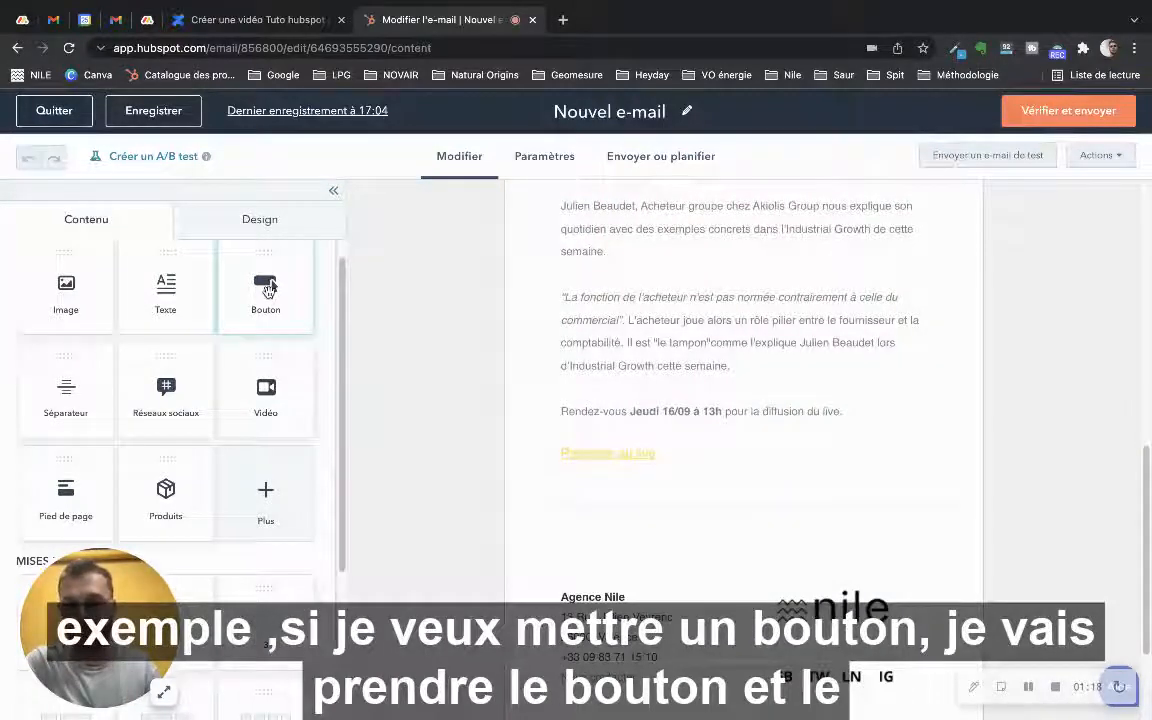
drag(255, 287, 666, 522)
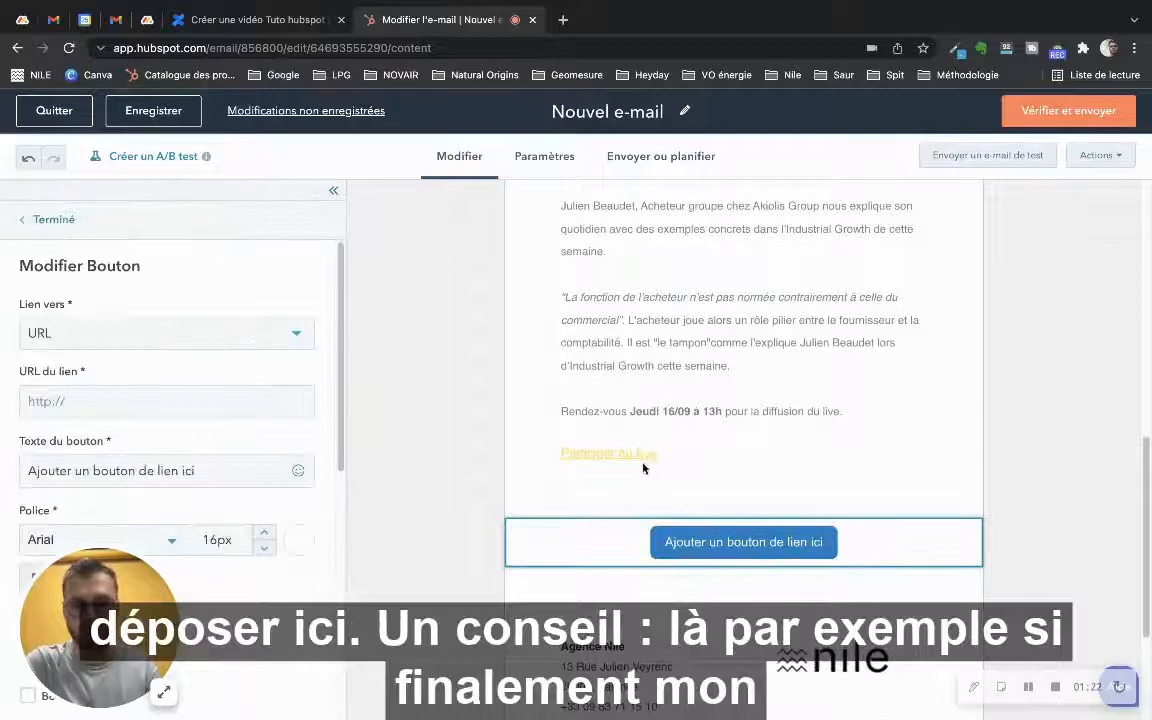
scroll(643, 467, down, 1)
click(487, 498)
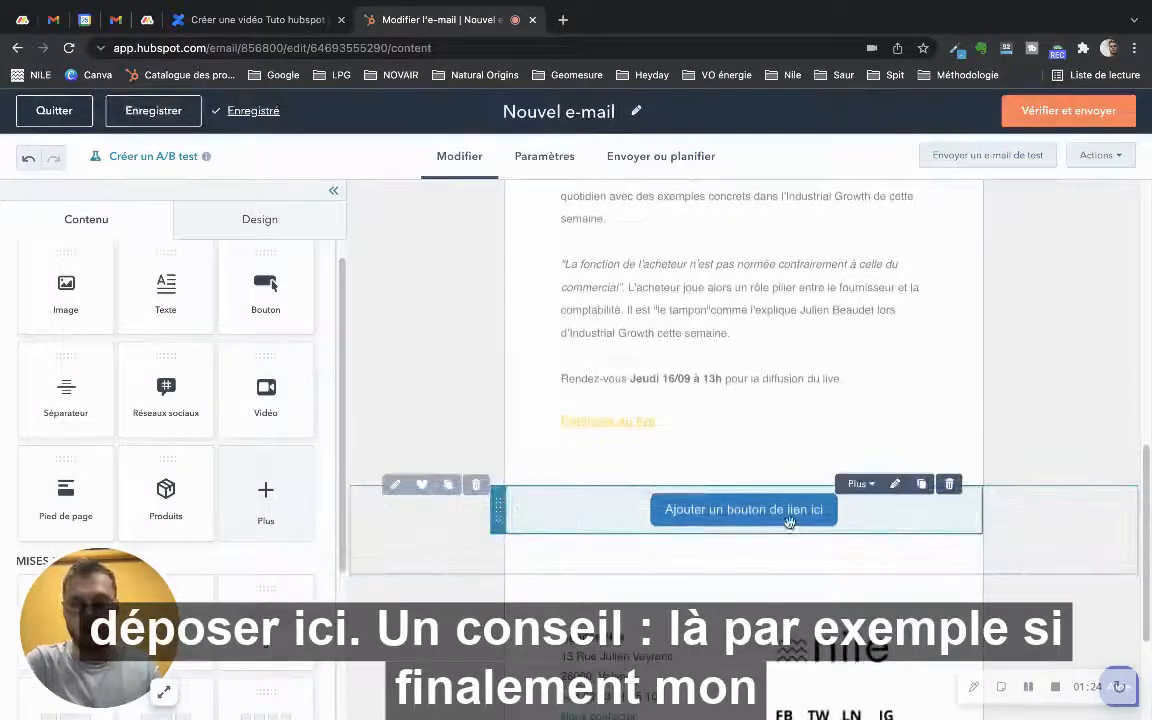
Try to move the new button into a column beside the email's body text
drag(711, 510, 977, 319)
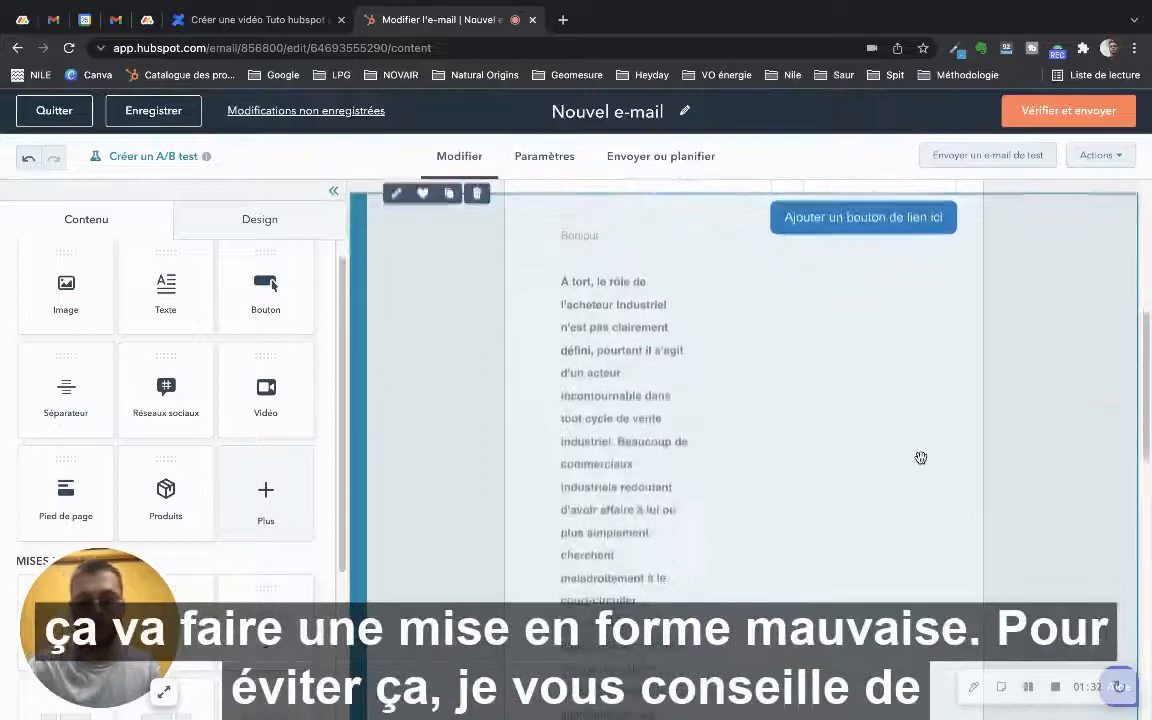
scroll(921, 458, down, 4)
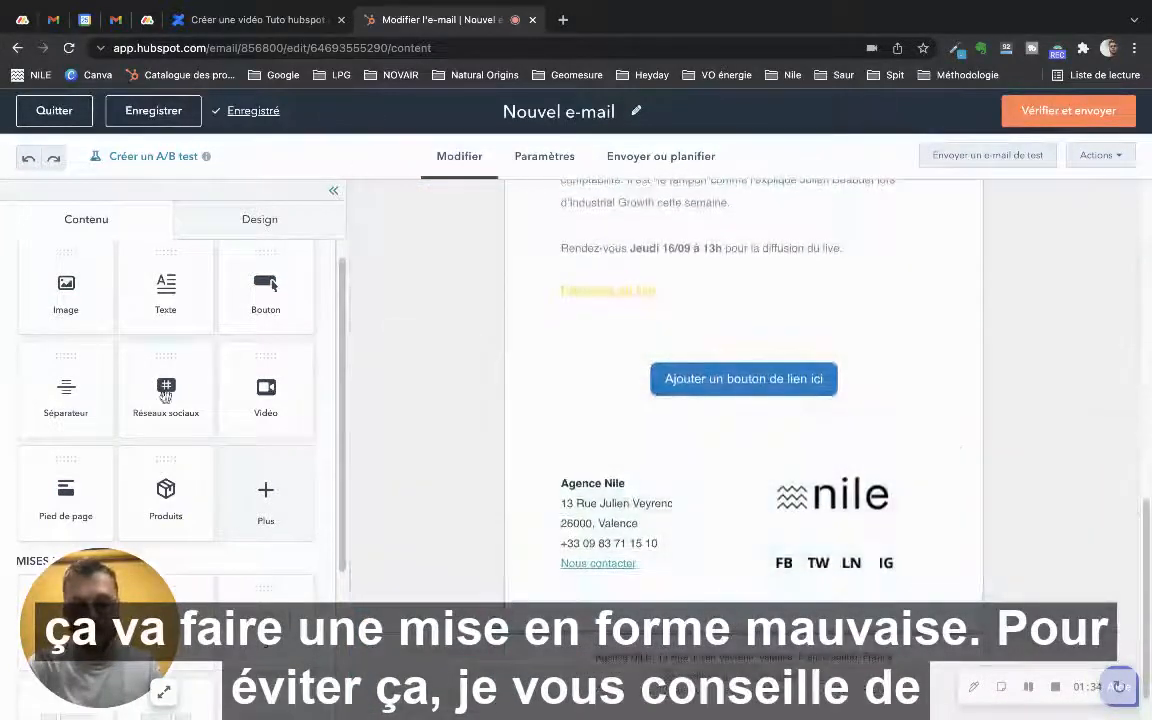
Insert a two-column layout section between the button and the agency footer
scroll(165, 402, down, 2)
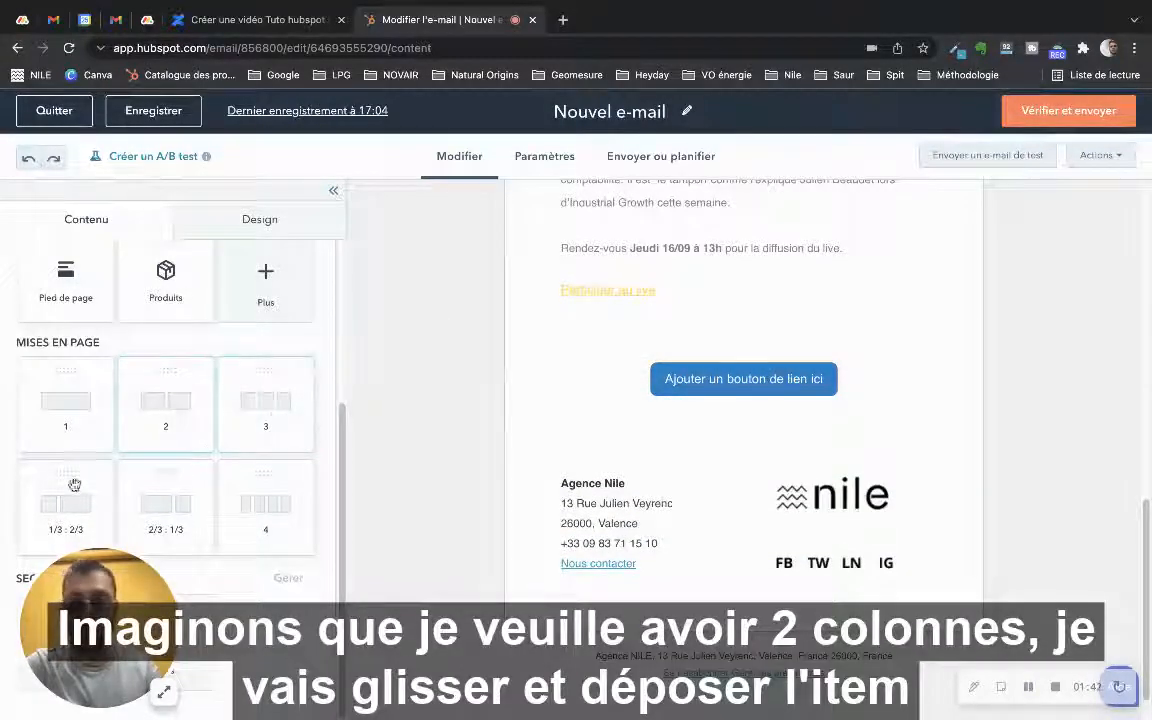
drag(180, 398, 656, 434)
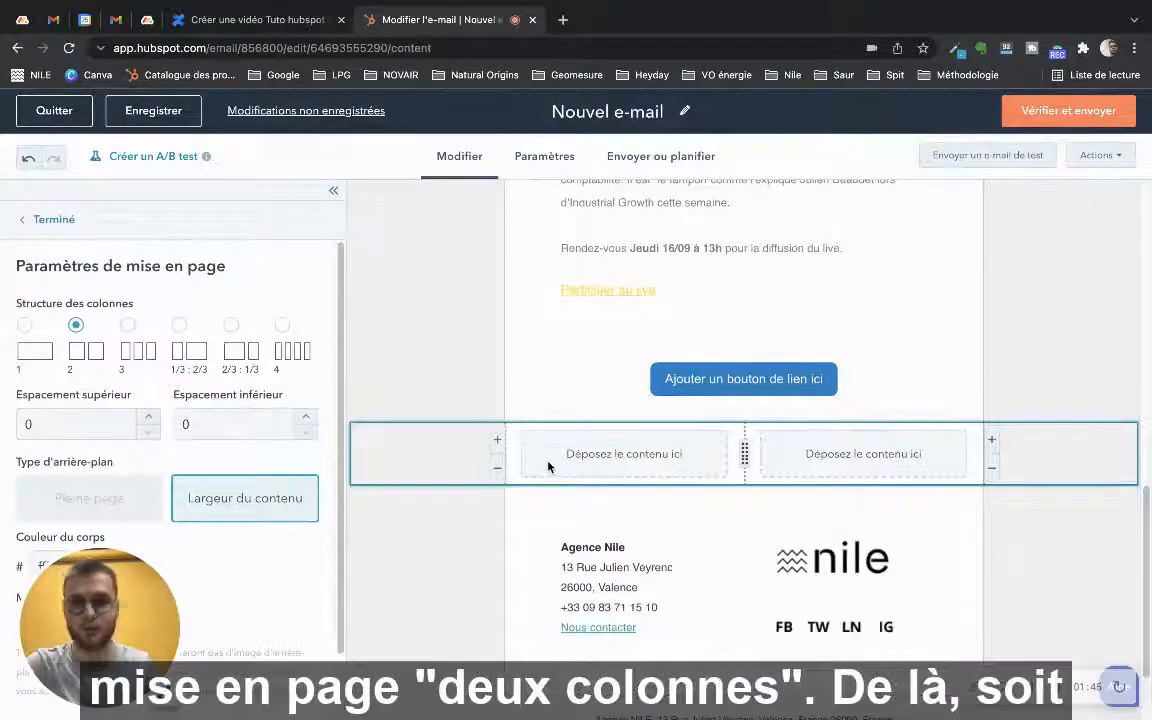
click(464, 382)
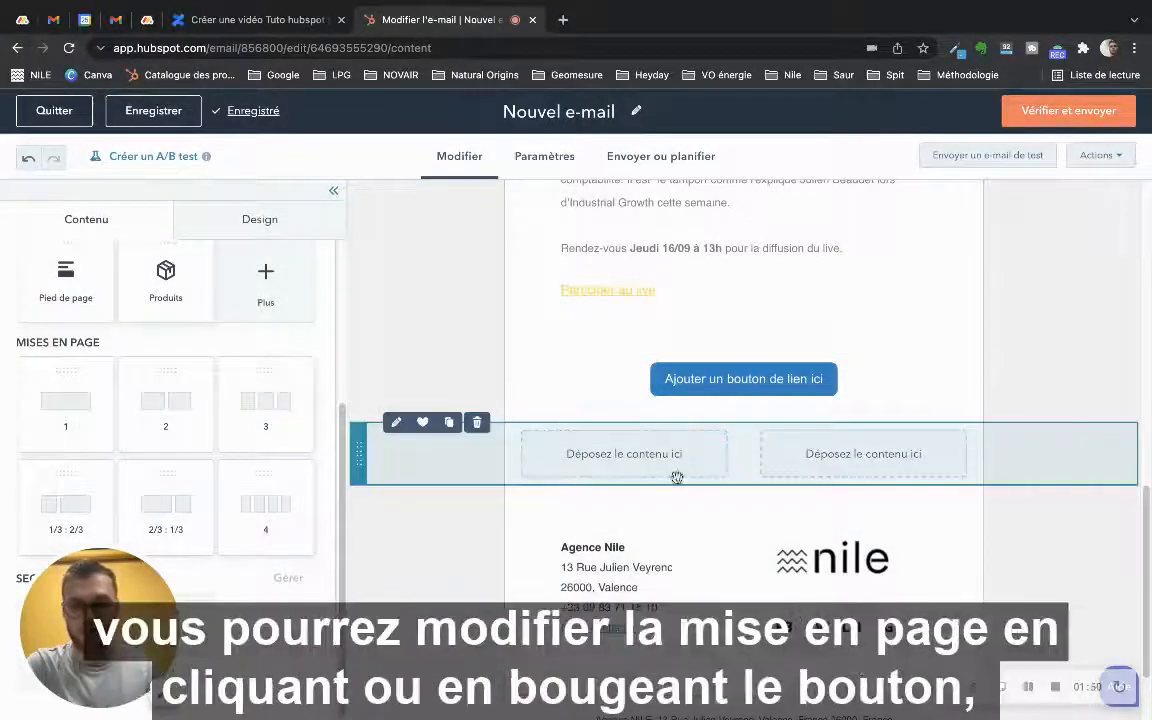
Try adjusting the column divider in the layout settings of the empty two-column section
click(609, 424)
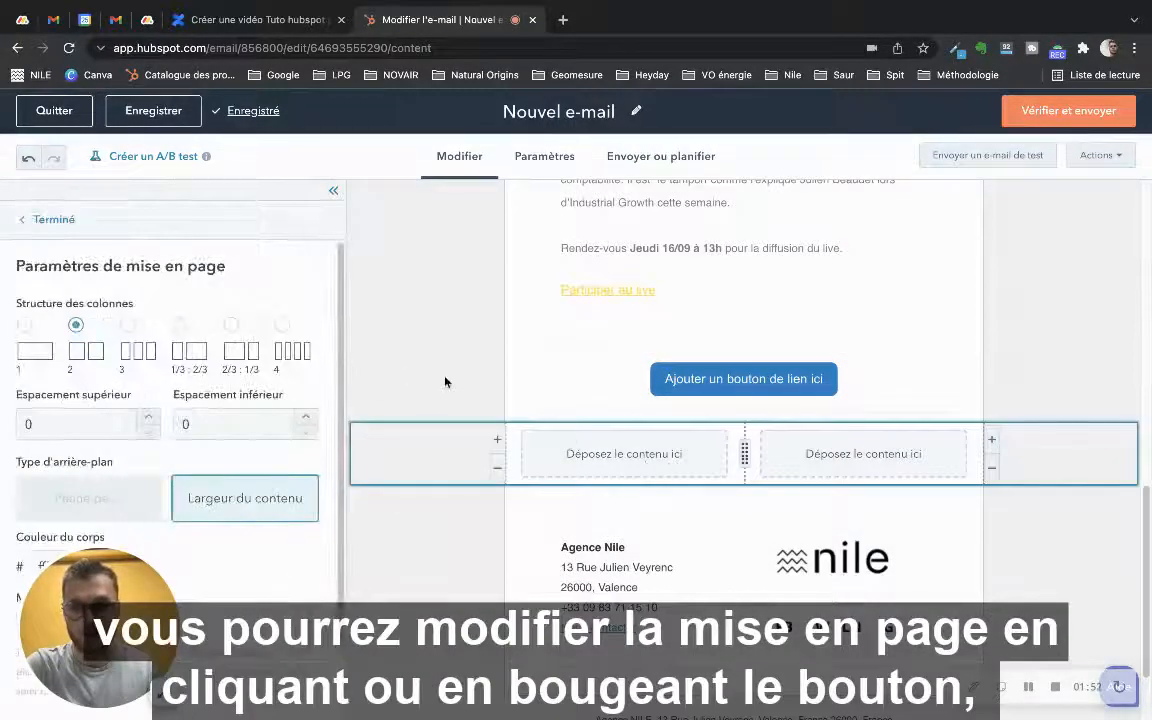
click(445, 381)
mouse_move(744, 453)
mouse_down()
mouse_move(690, 461)
mouse_move(740, 455)
mouse_up()
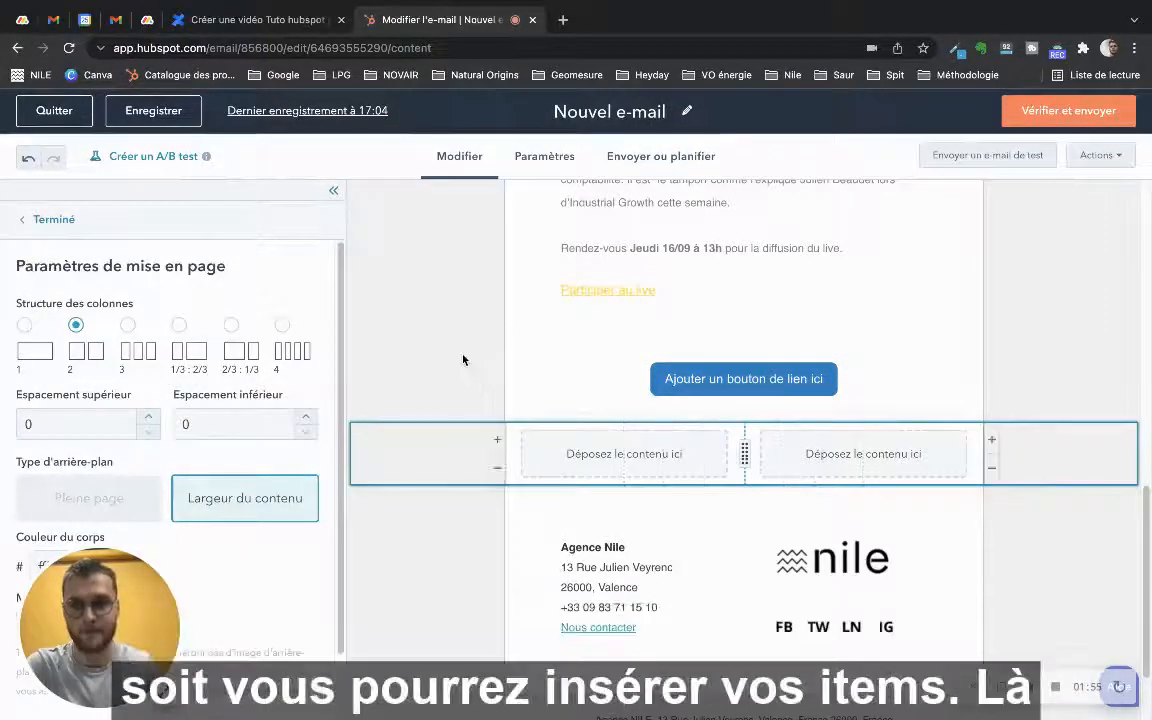
click(463, 359)
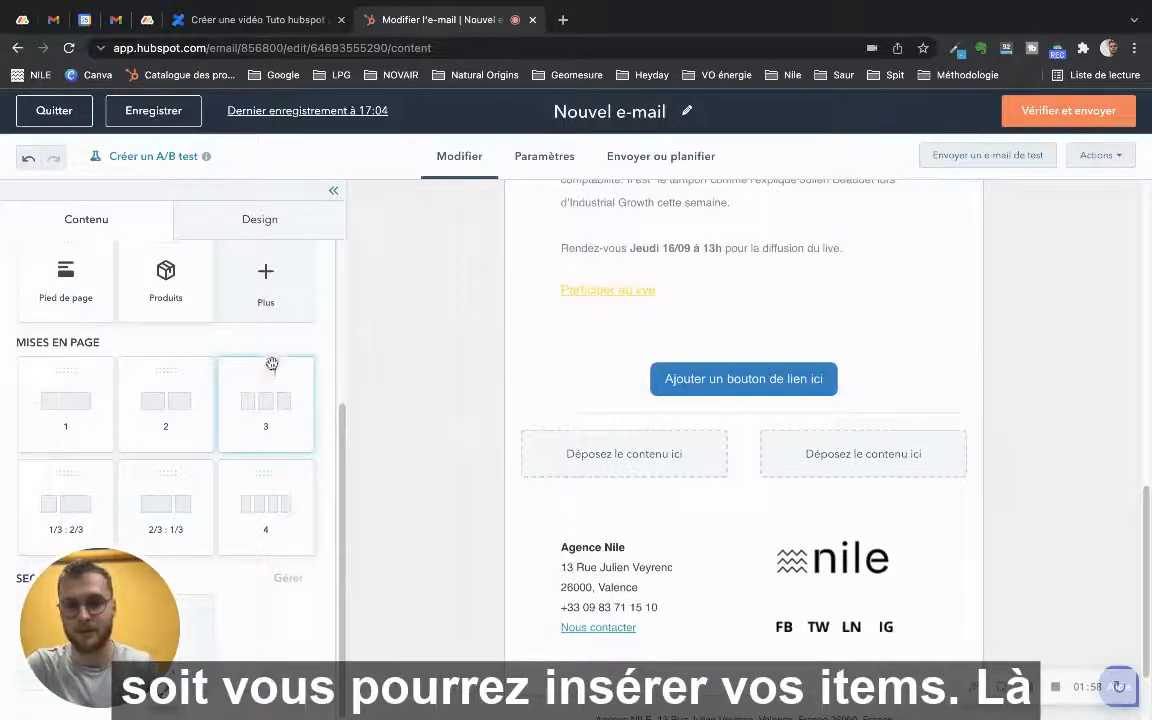
Add a text module to the first column of the two-column section
scroll(270, 365, up, 3)
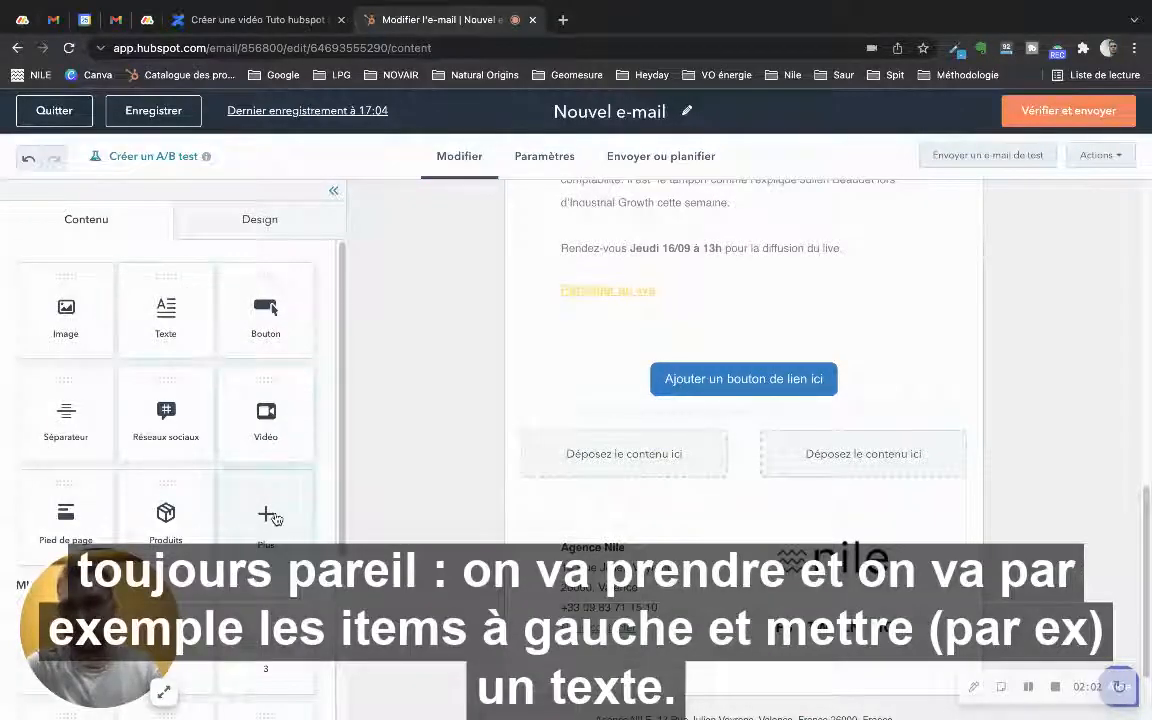
drag(208, 327, 610, 455)
scroll(661, 536, down, 1)
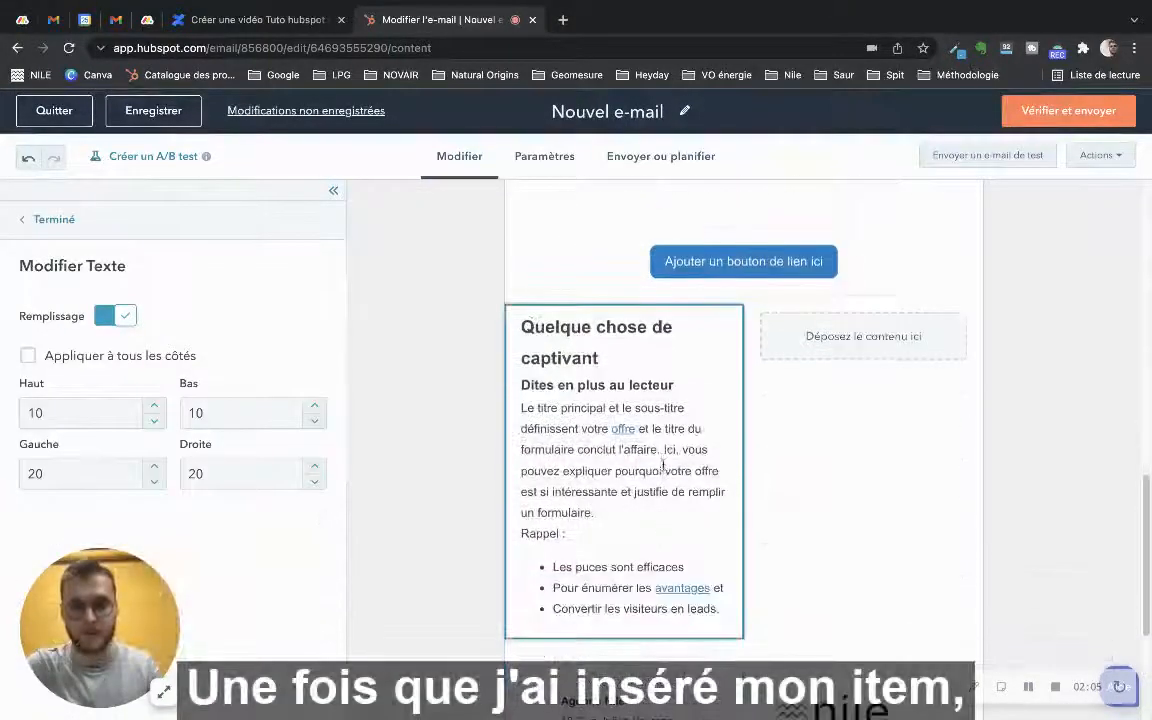
Delete the new text module's content from "Ici, vous pouvez expliquer" through the final bullet, then finish editing the module
click(708, 583)
click(772, 520)
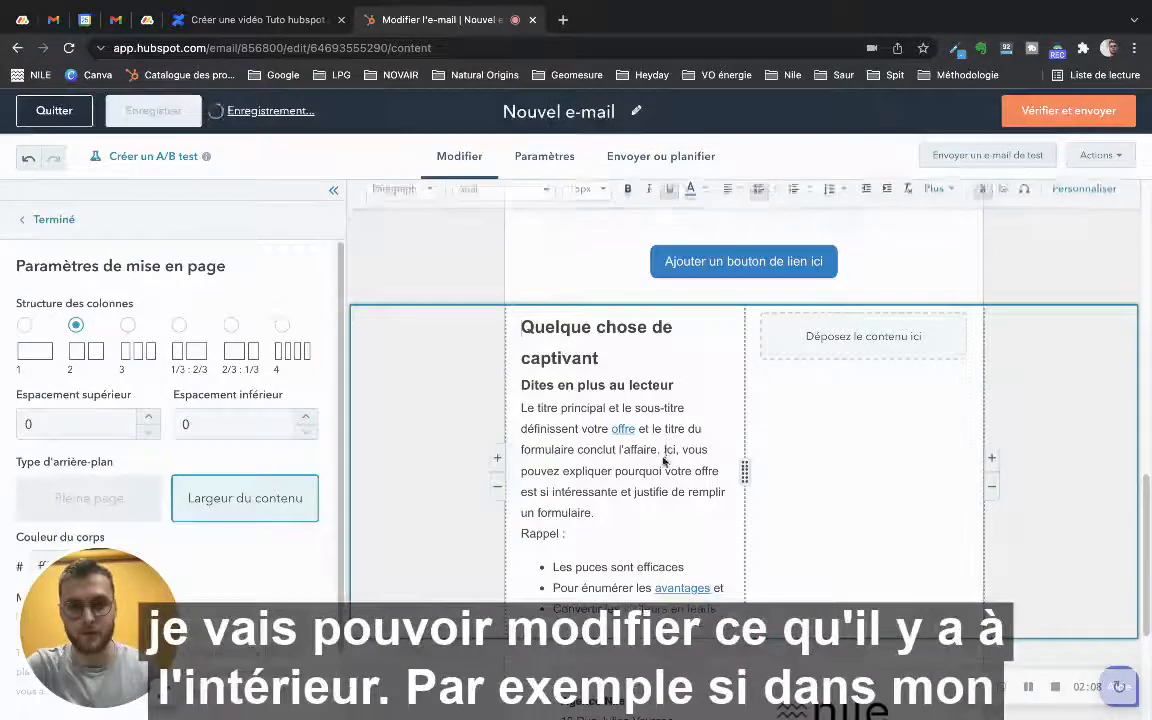
drag(664, 451, 716, 605)
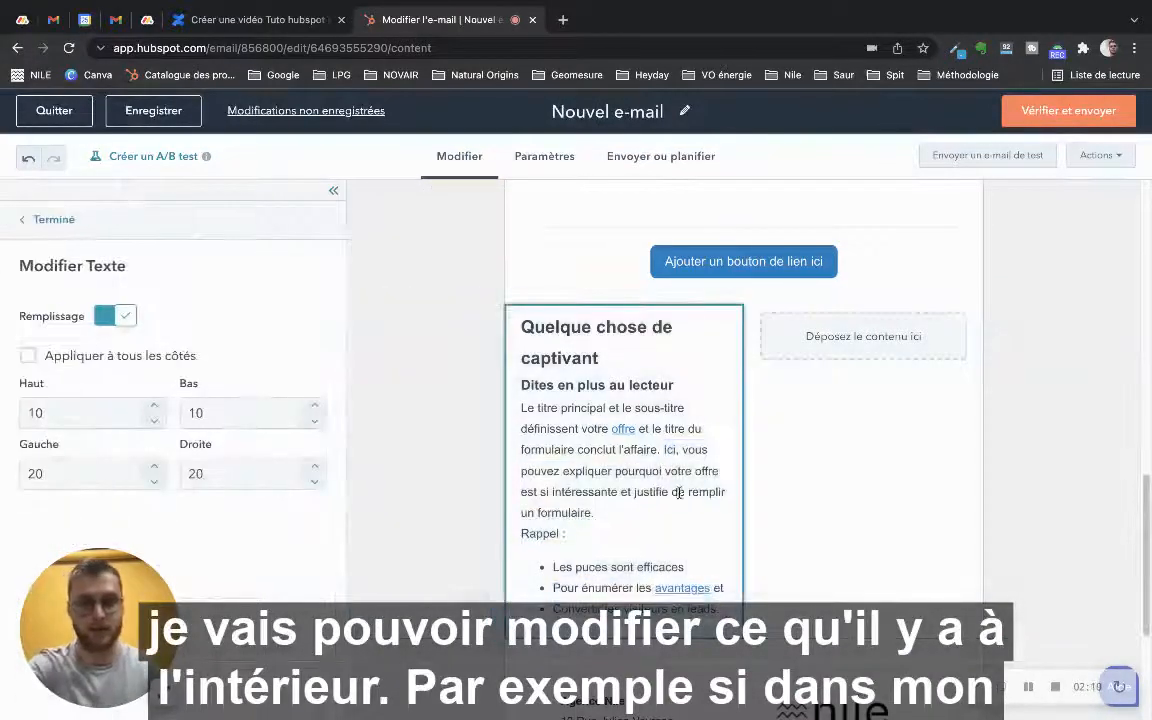
drag(662, 450, 691, 508)
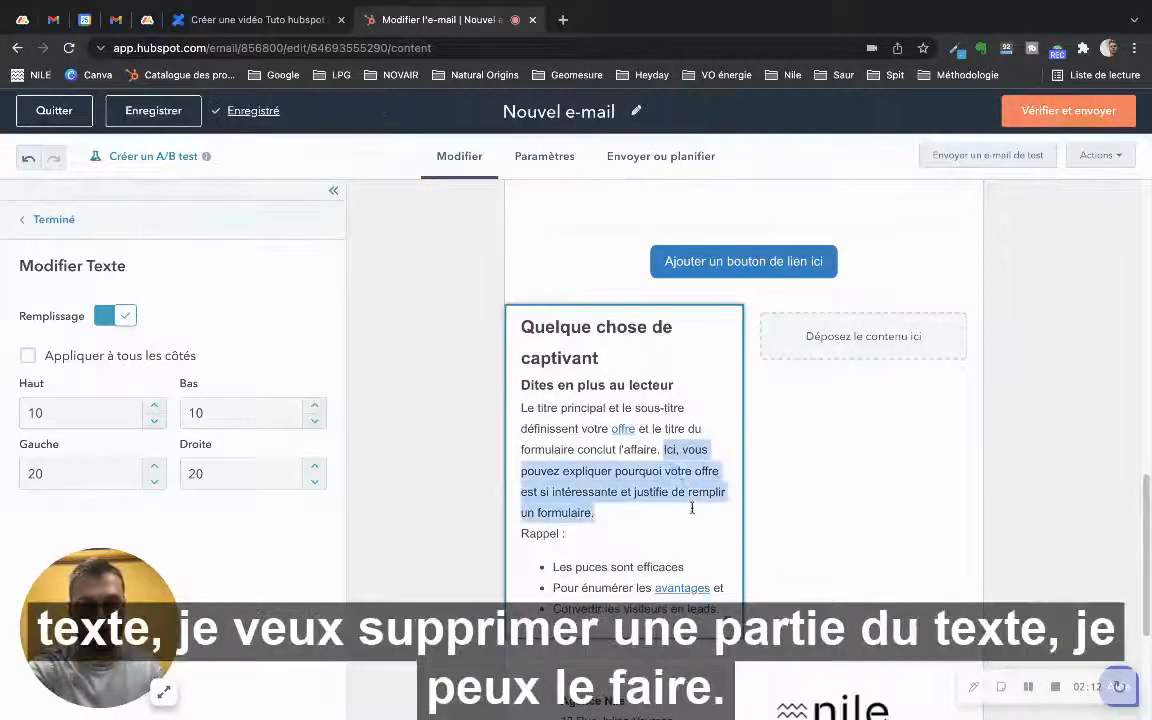
key(BackSpace)
drag(666, 452, 693, 547)
key(BackSpace)
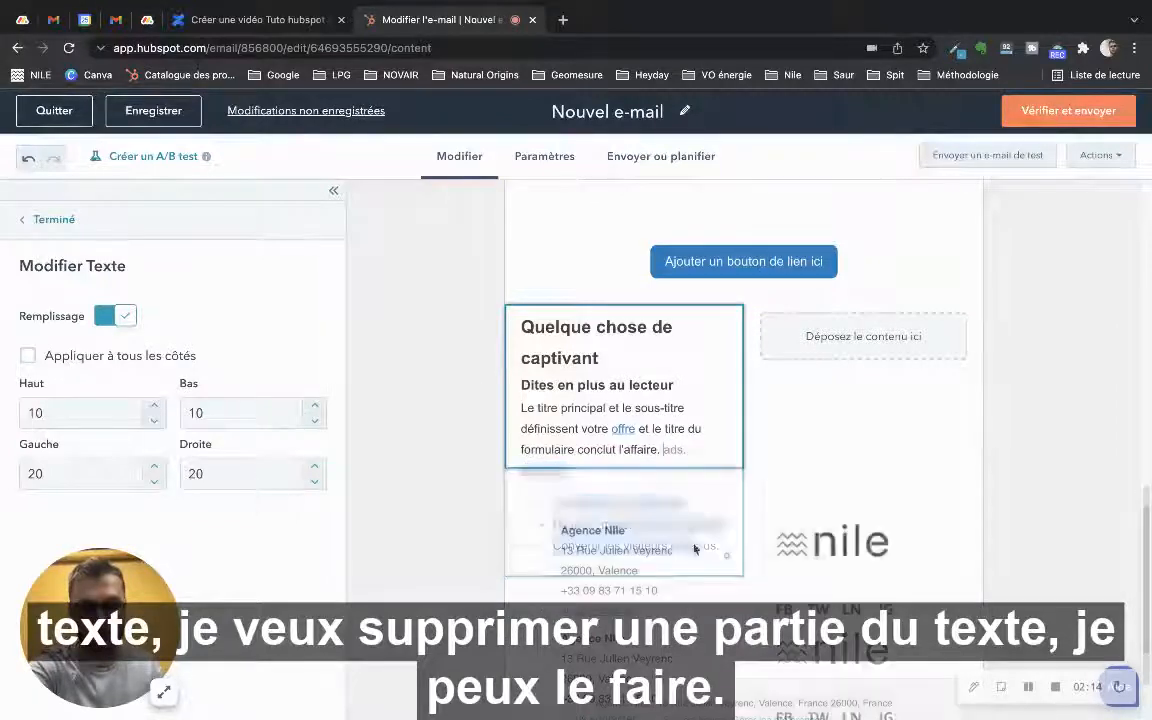
drag(664, 452, 681, 453)
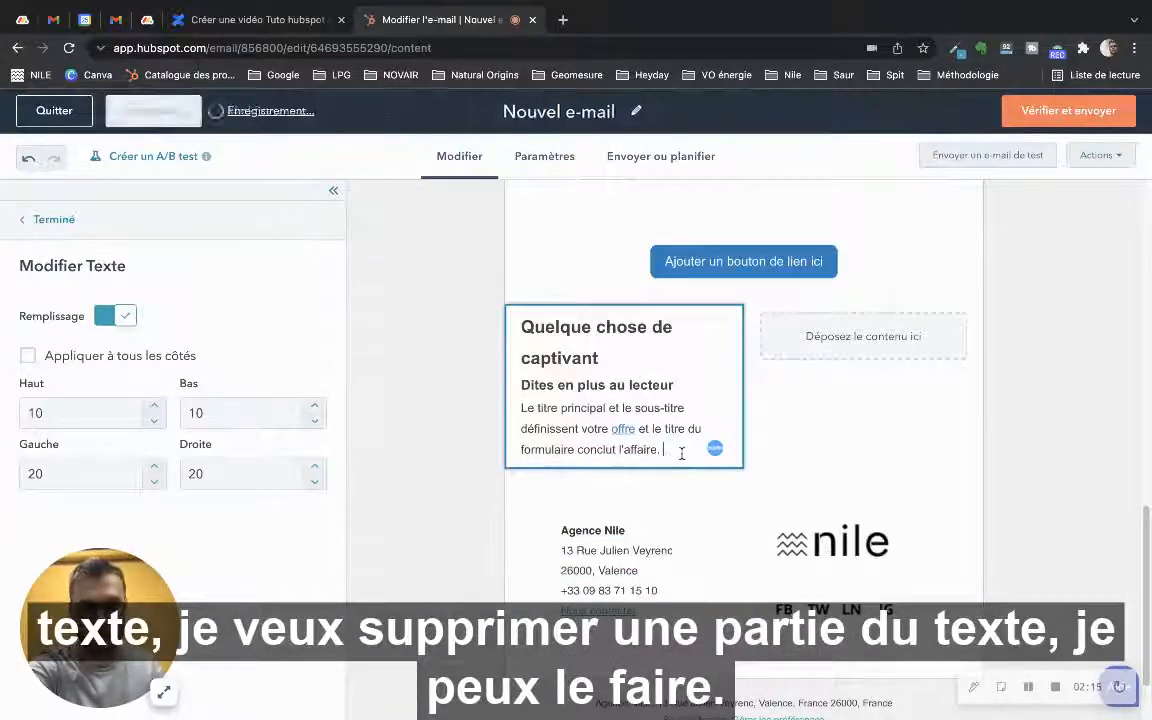
click(777, 422)
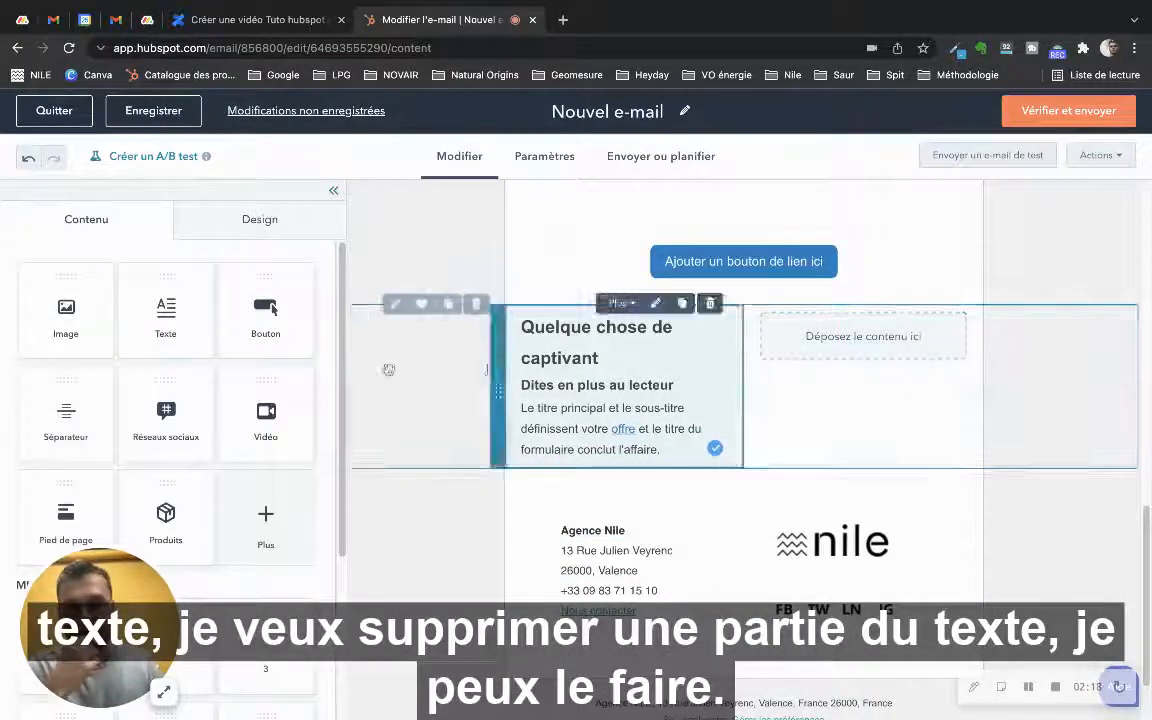
Add an image module to the second column and fill it with the "Les pratiques commerciales" book cover picture
drag(83, 320, 882, 340)
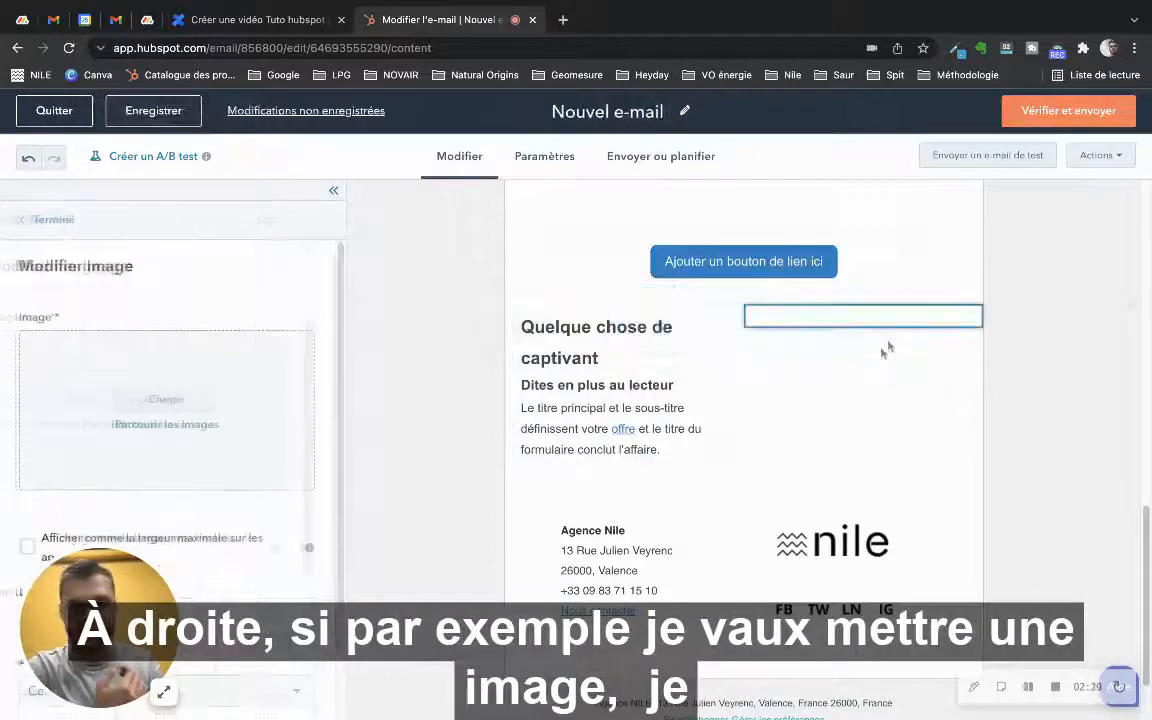
click(862, 379)
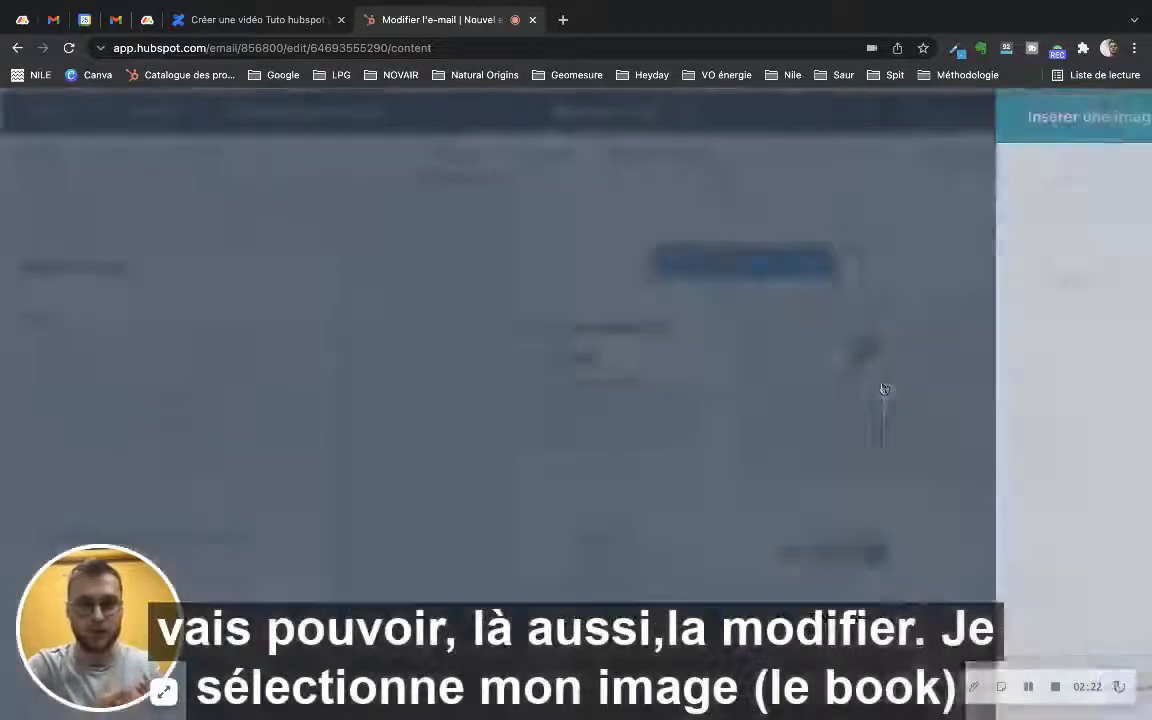
scroll(897, 396, down, 10)
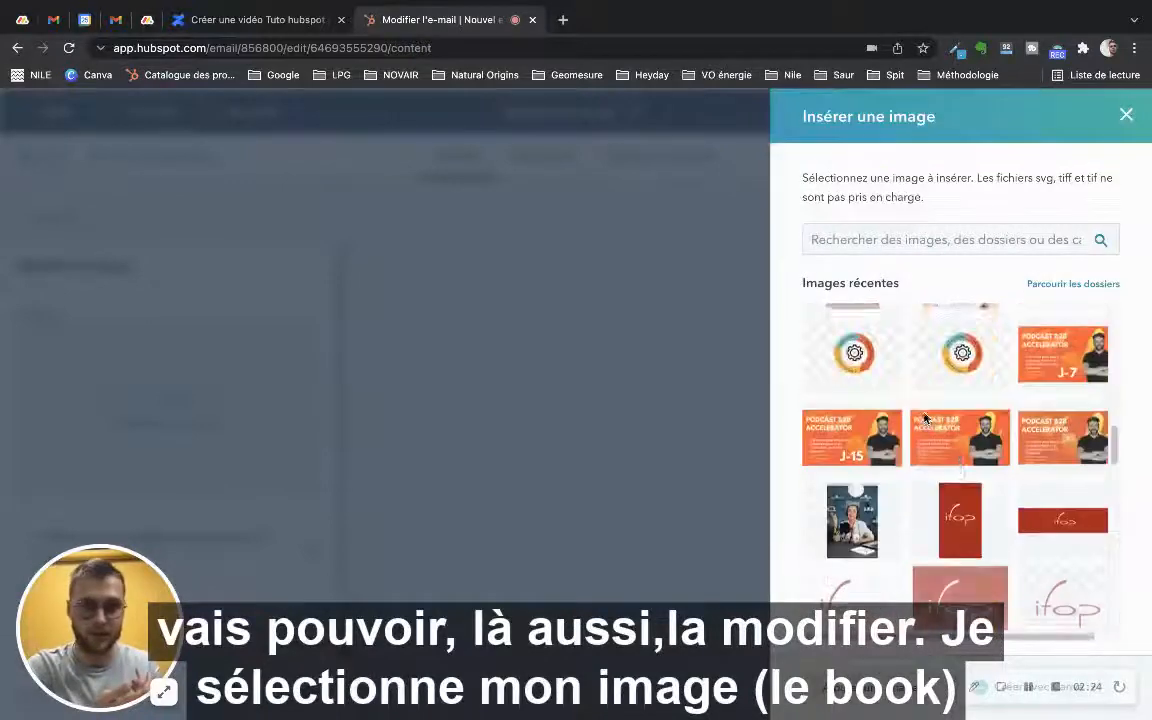
click(958, 462)
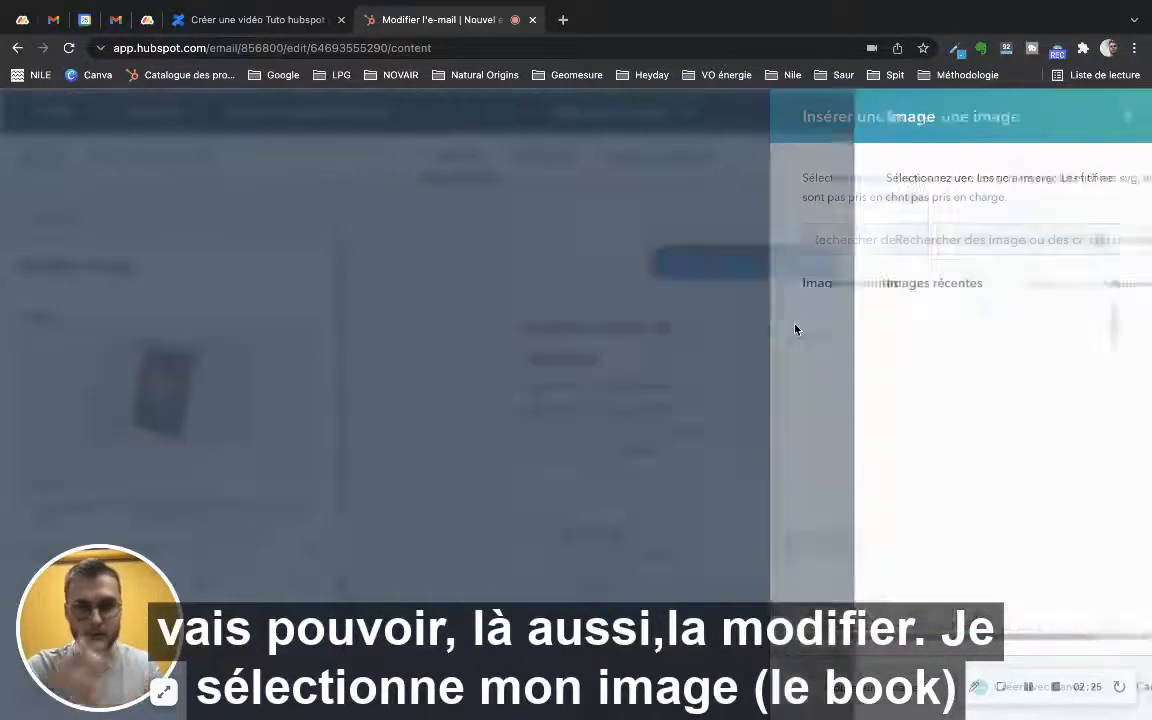
click(1050, 406)
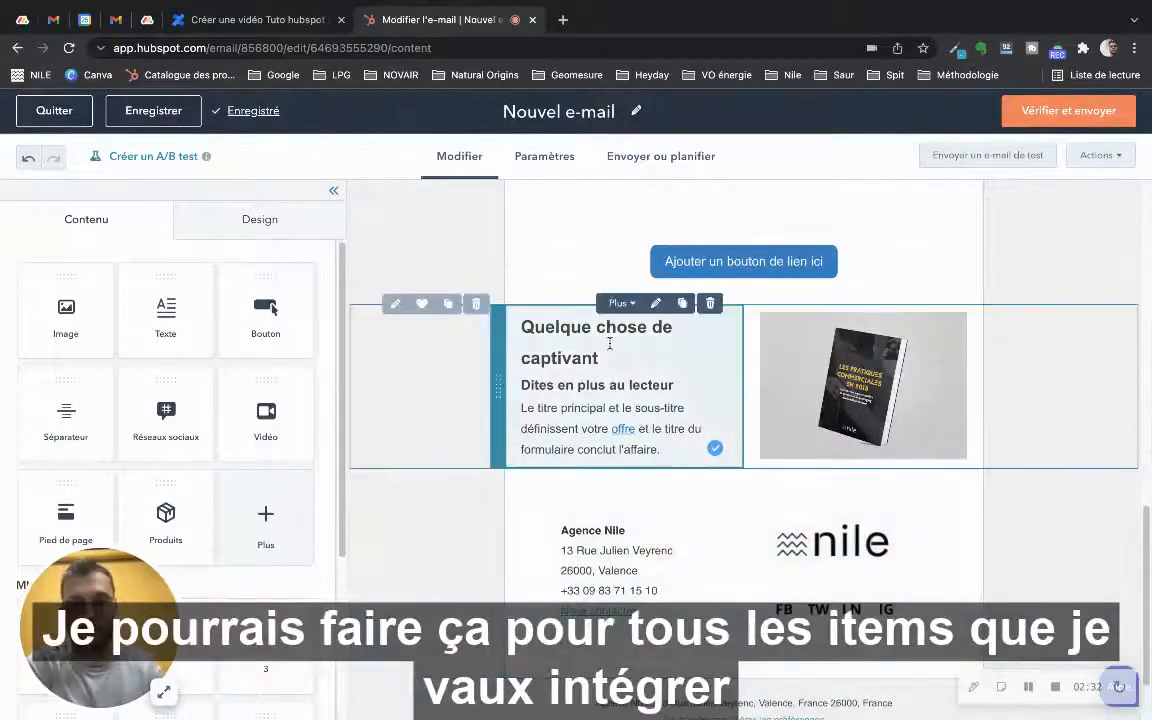
scroll(573, 340, up, 3)
scroll(573, 340, up, 4)
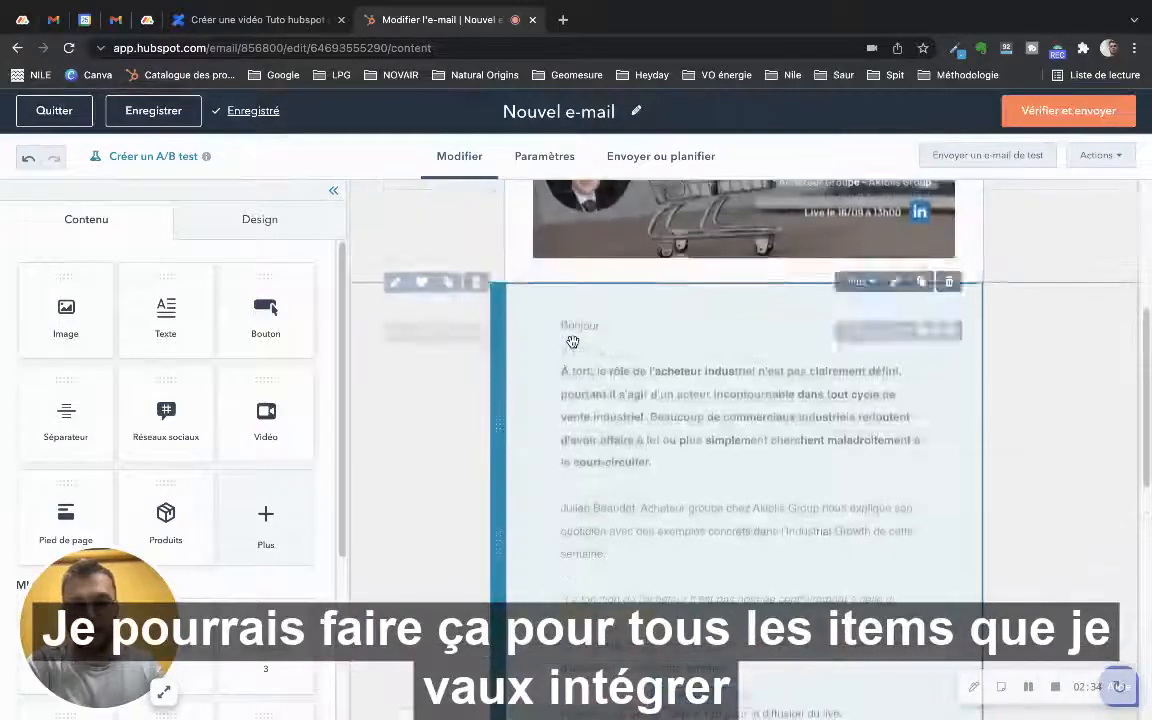
scroll(573, 342, down, 6)
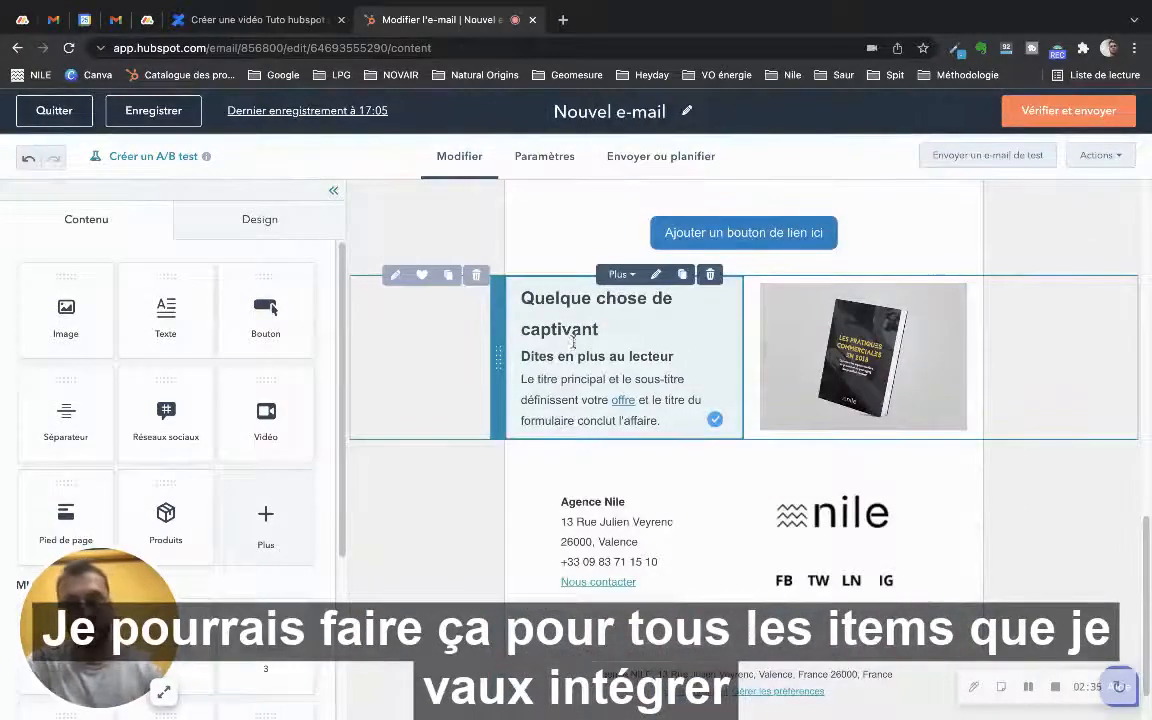
Review the email's sender and subject settings and its recipient and sending options, and return to editing the content
scroll(573, 340, down, 1)
scroll(571, 345, up, 10)
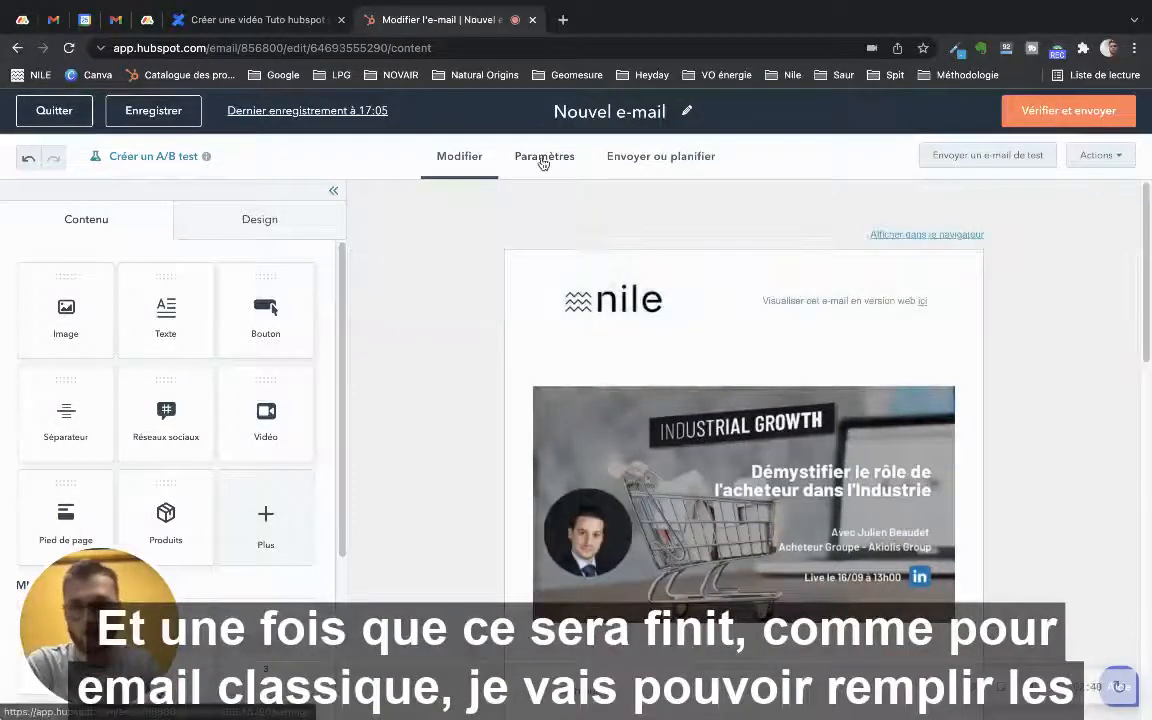
click(543, 158)
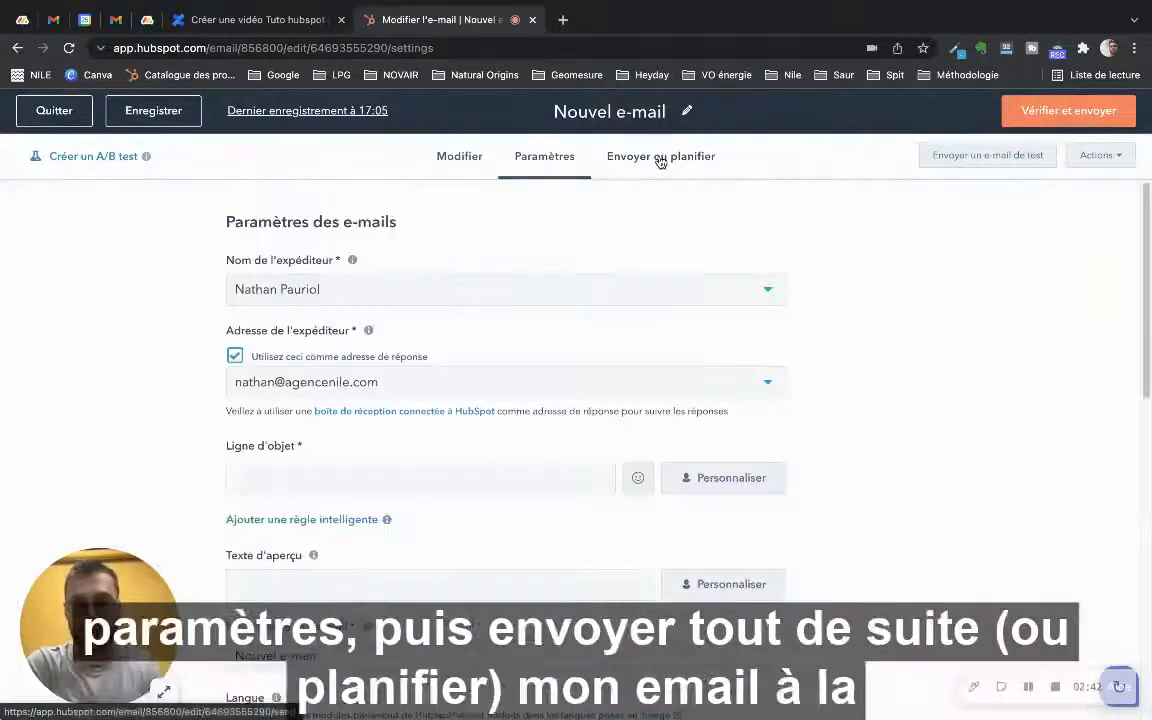
click(660, 158)
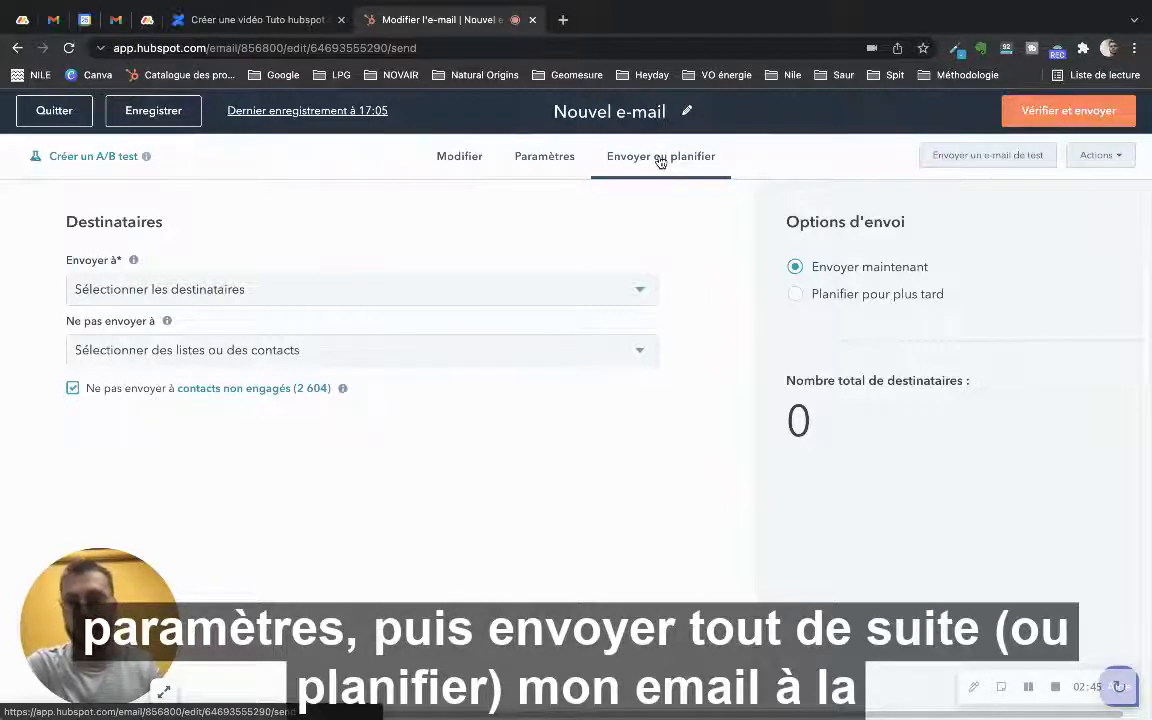
click(466, 160)
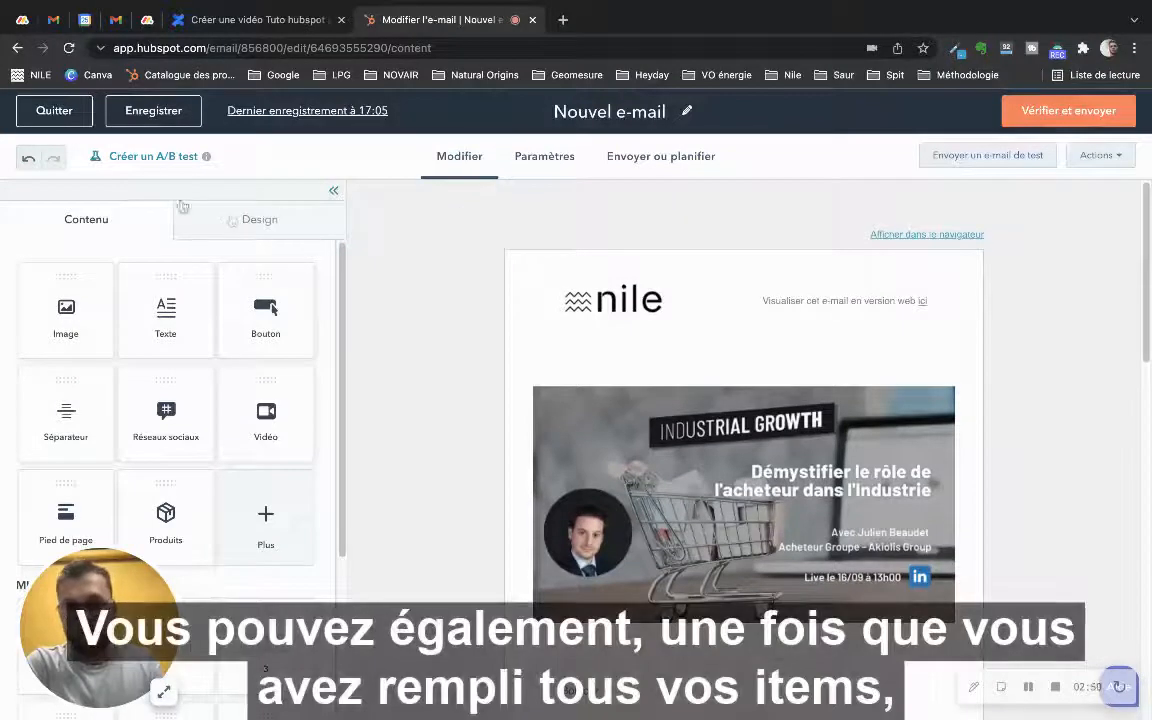
Apply the blue gradient background pattern to the email's design and finish the pattern selection
scroll(597, 434, down, 5)
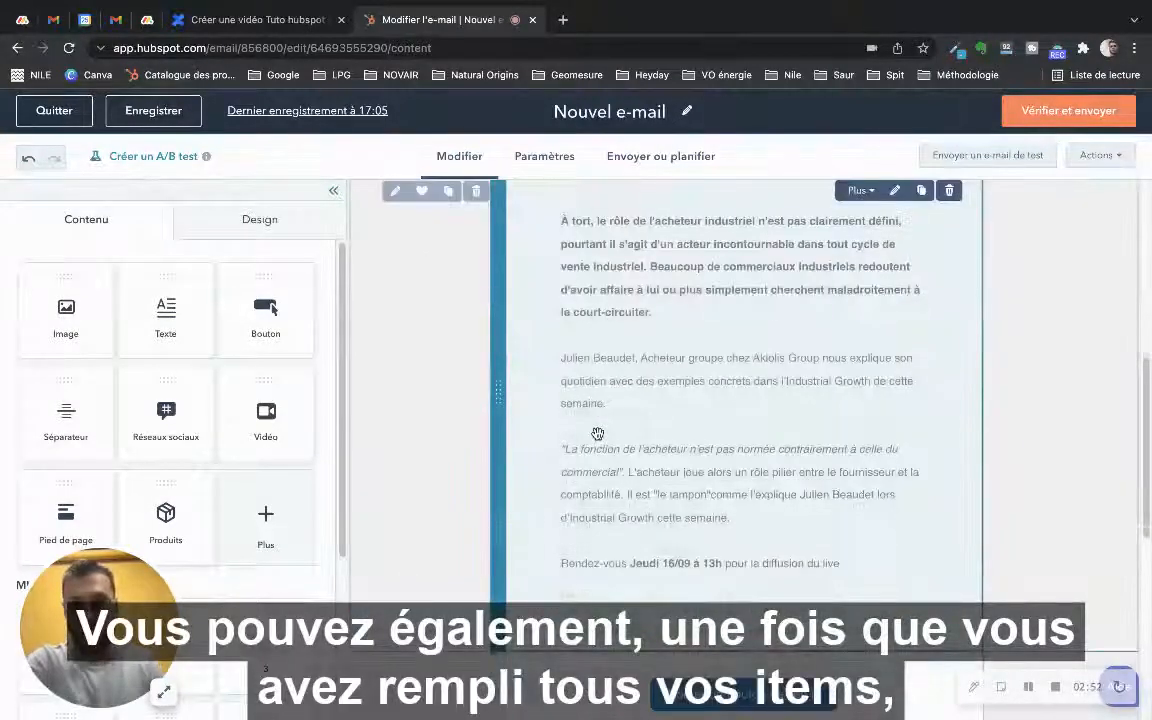
click(278, 224)
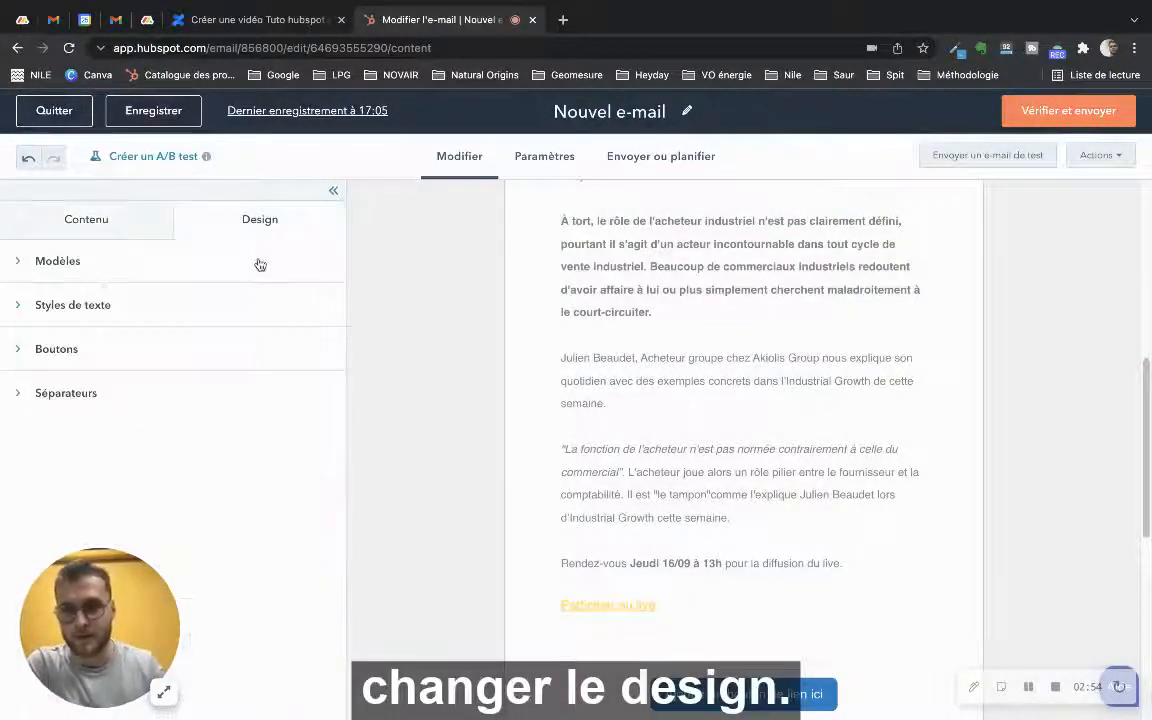
click(131, 259)
scroll(216, 373, down, 2)
scroll(227, 362, up, 2)
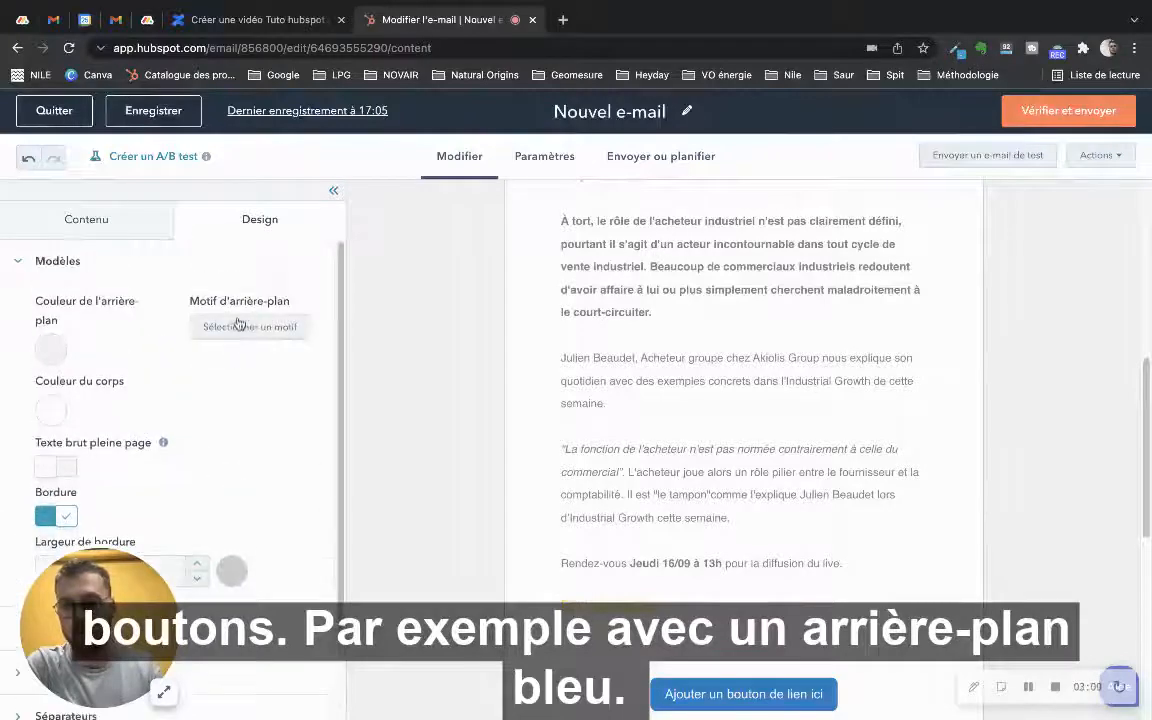
click(237, 326)
scroll(235, 385, down, 2)
click(270, 625)
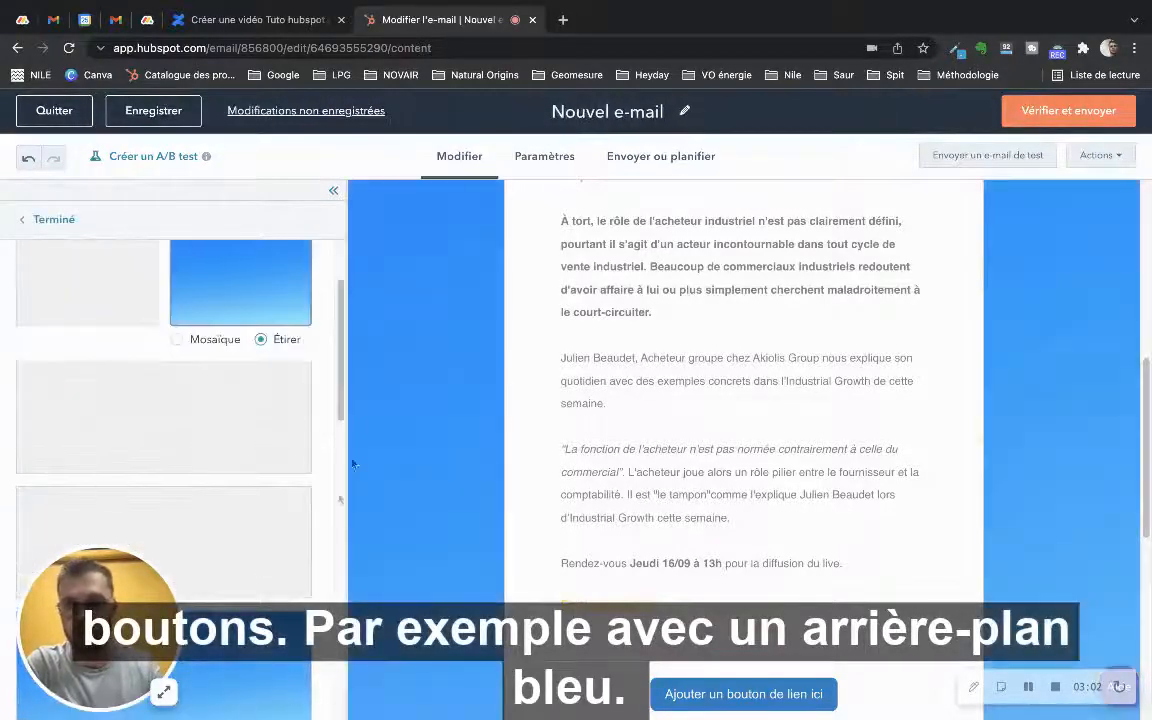
click(70, 223)
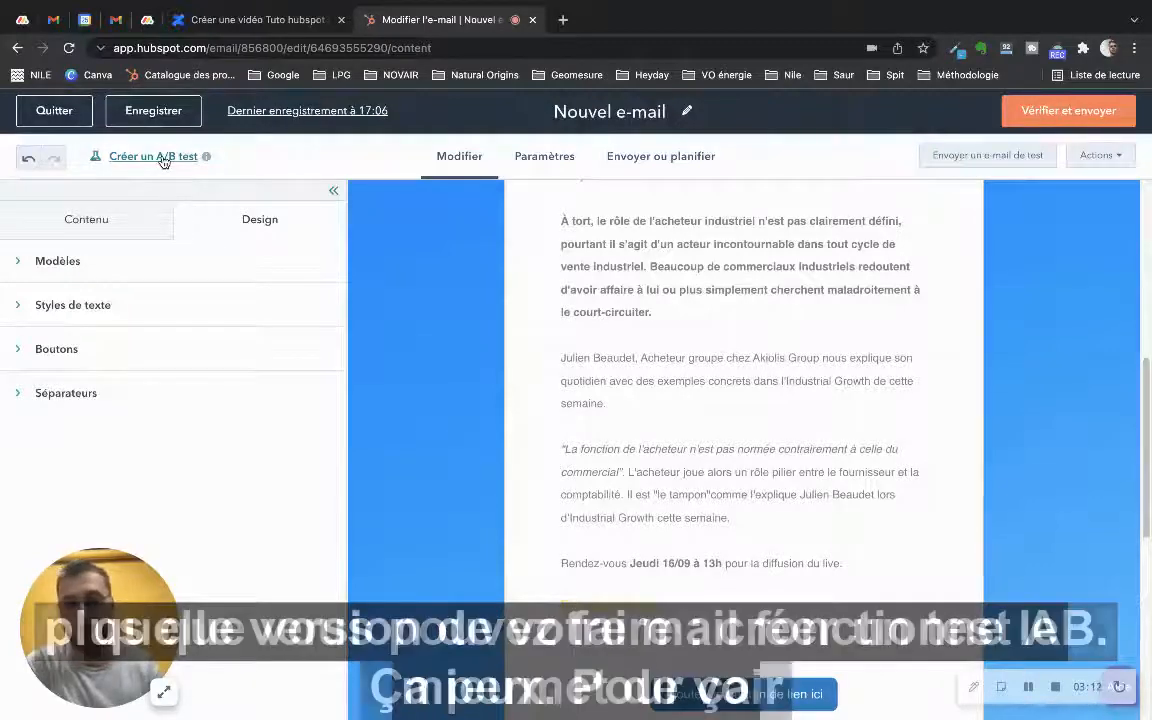
Start an A/B test, naming version A "version : bleue" and version B "version B : blanche"
click(163, 158)
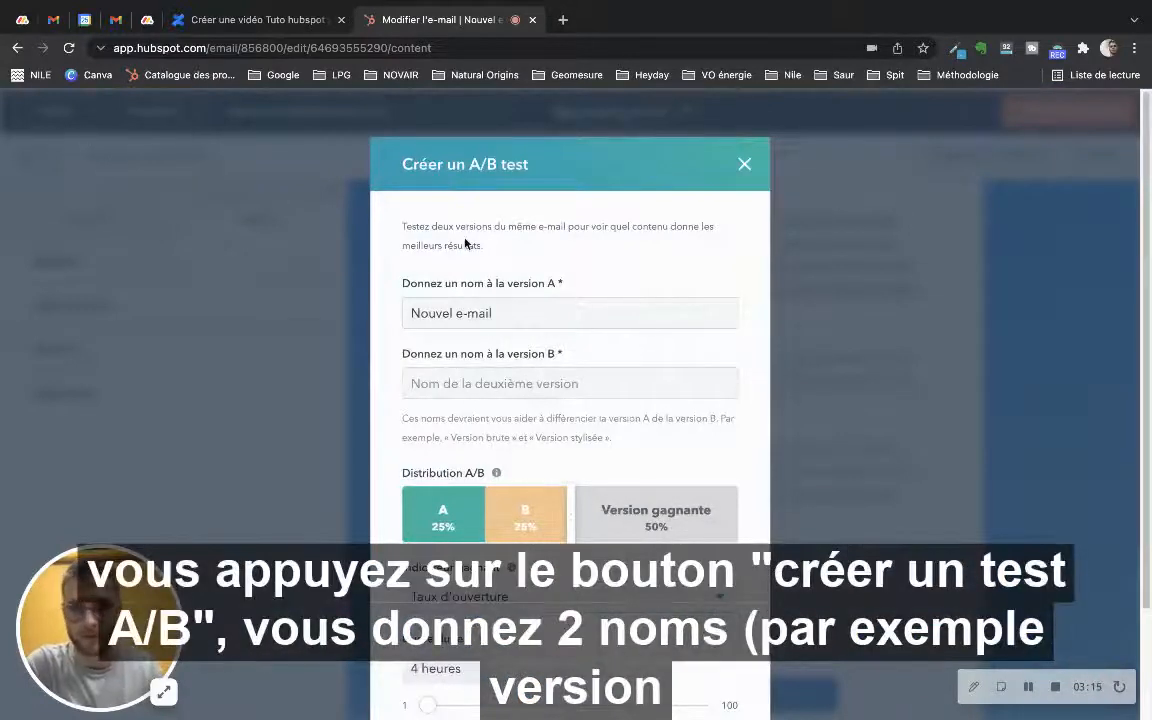
double_click(533, 320)
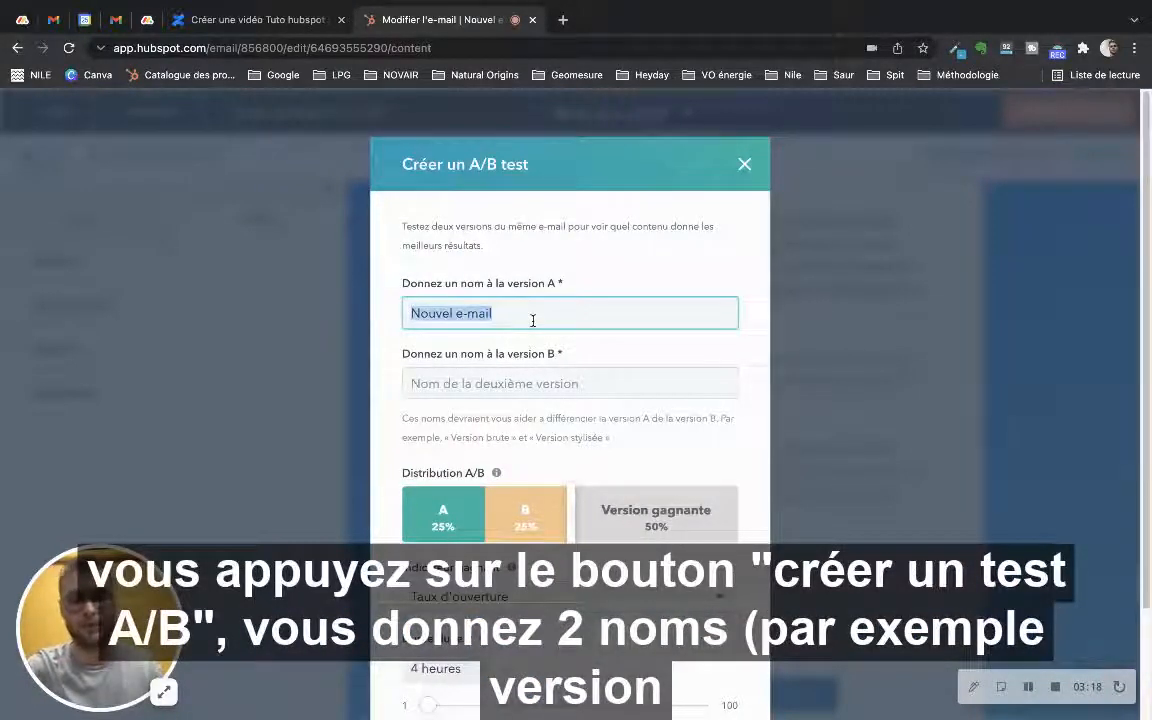
text(version : bleue)
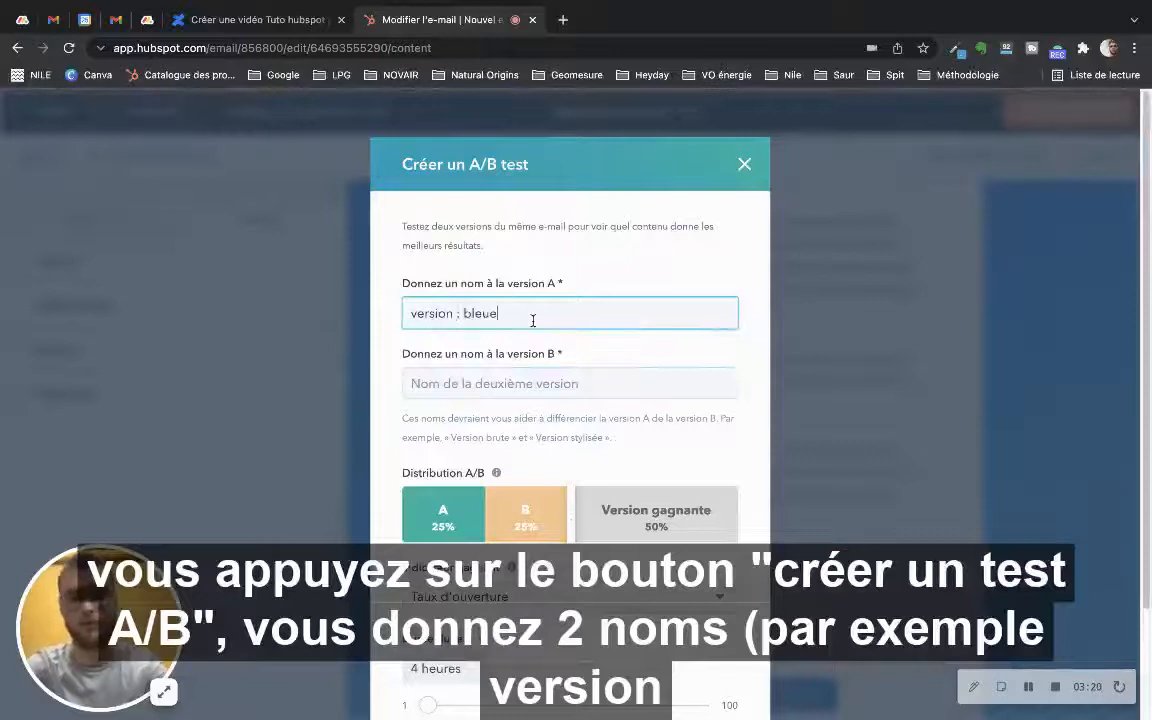
key(Tab)
text(ver)
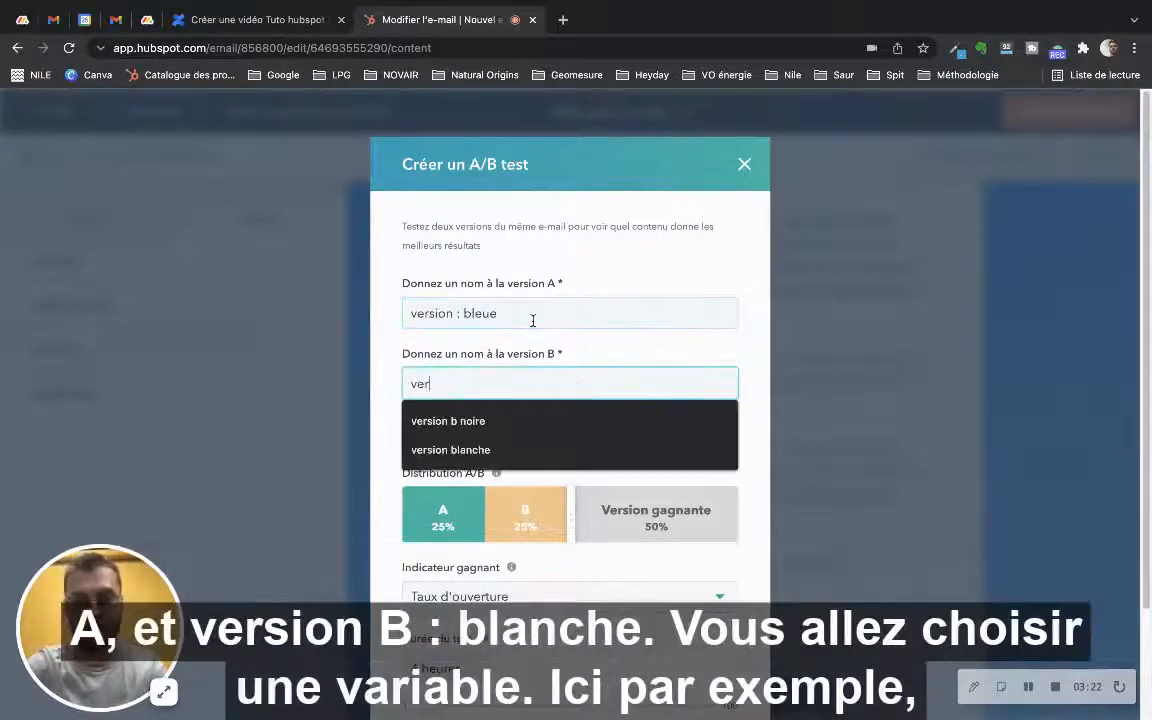
text(sion B : blanche)
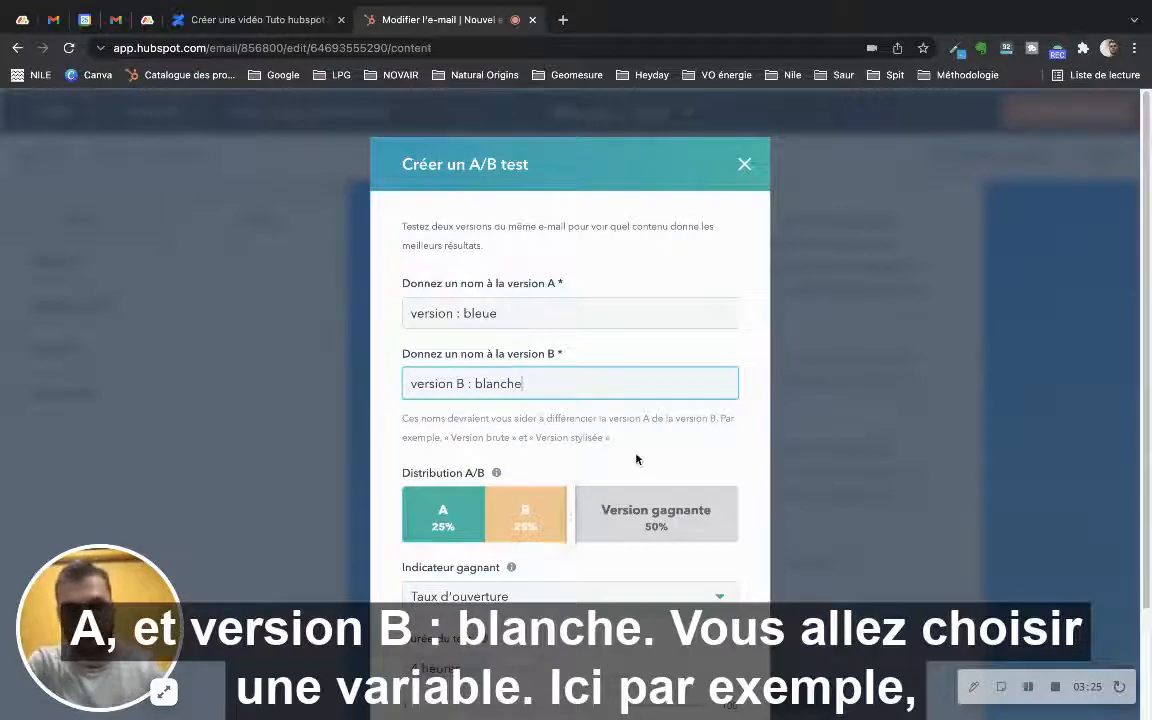
Set the A/B test's winning metric to "Taux de clics", and cancel the test setup without creating it
click(636, 459)
scroll(600, 455, down, 2)
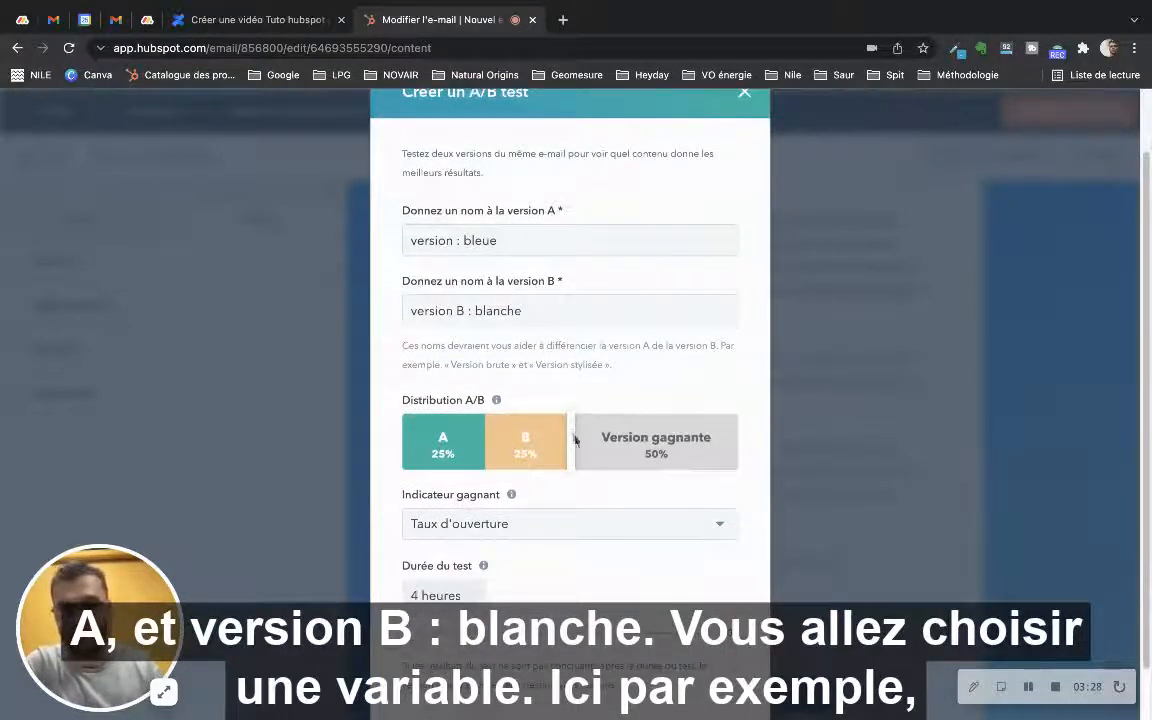
scroll(540, 518, down, 1)
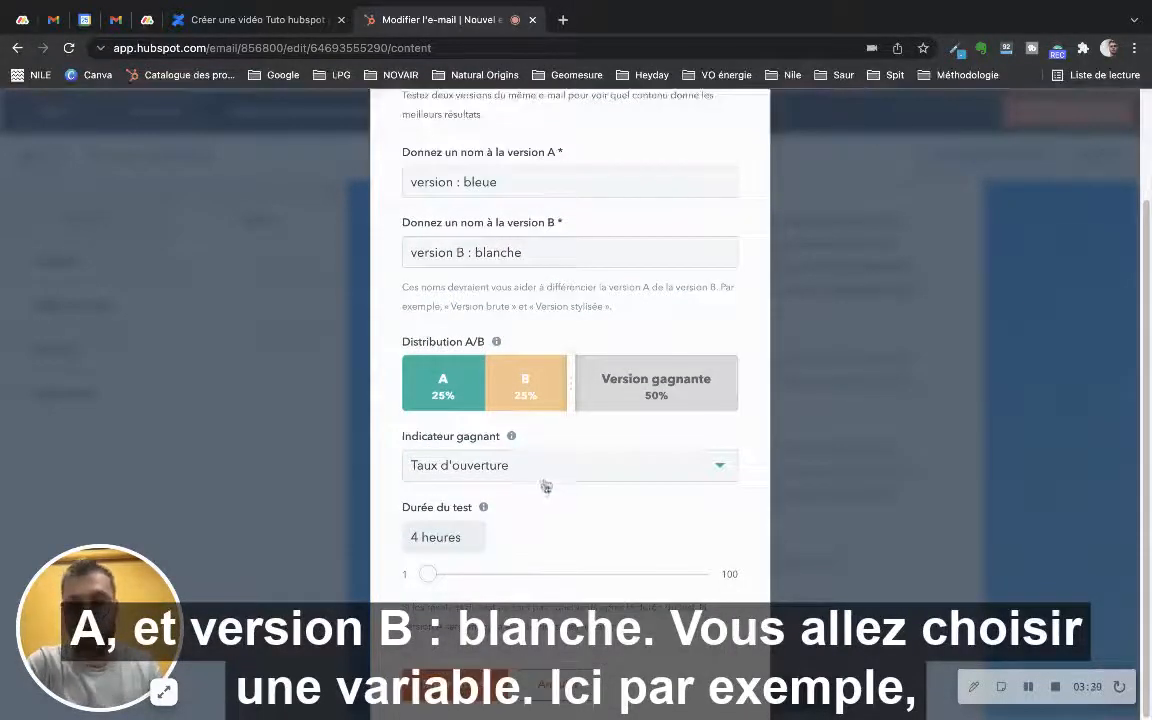
click(545, 474)
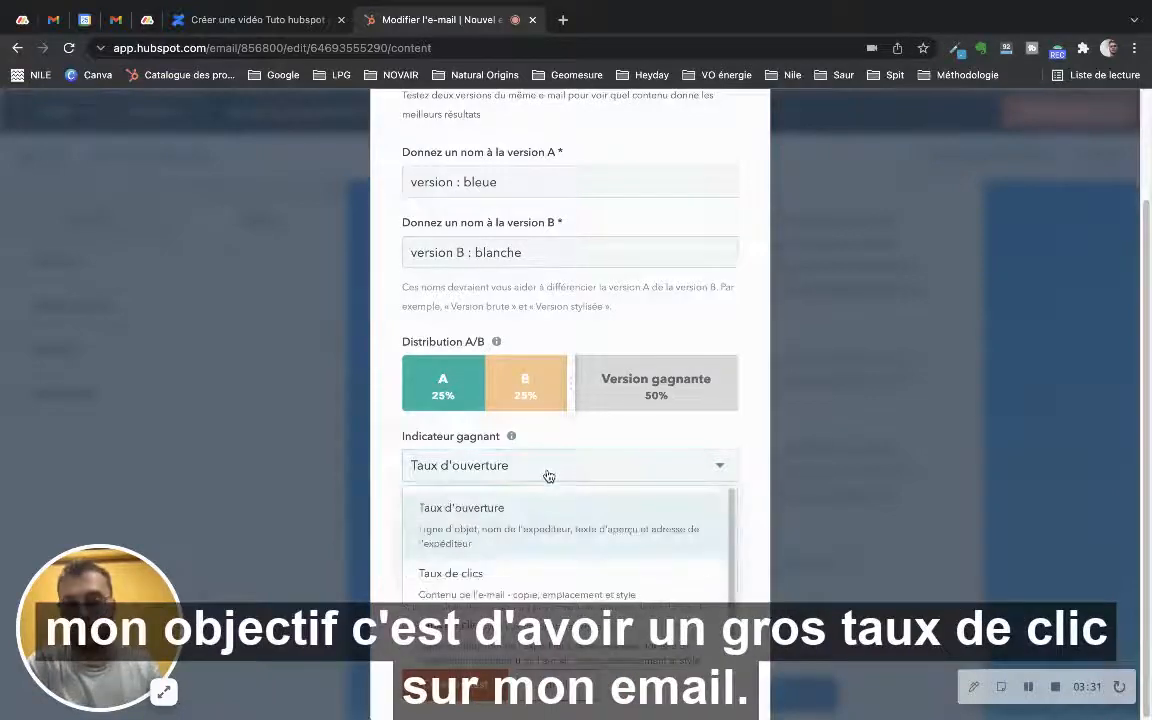
click(538, 585)
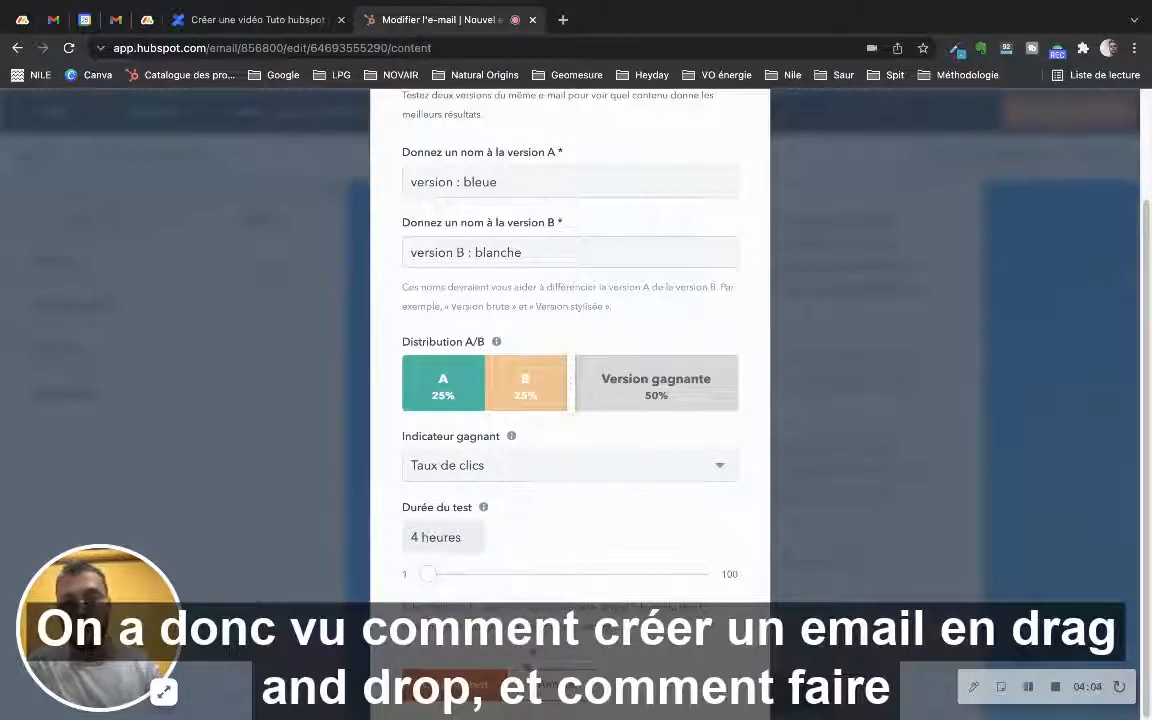
click(538, 688)
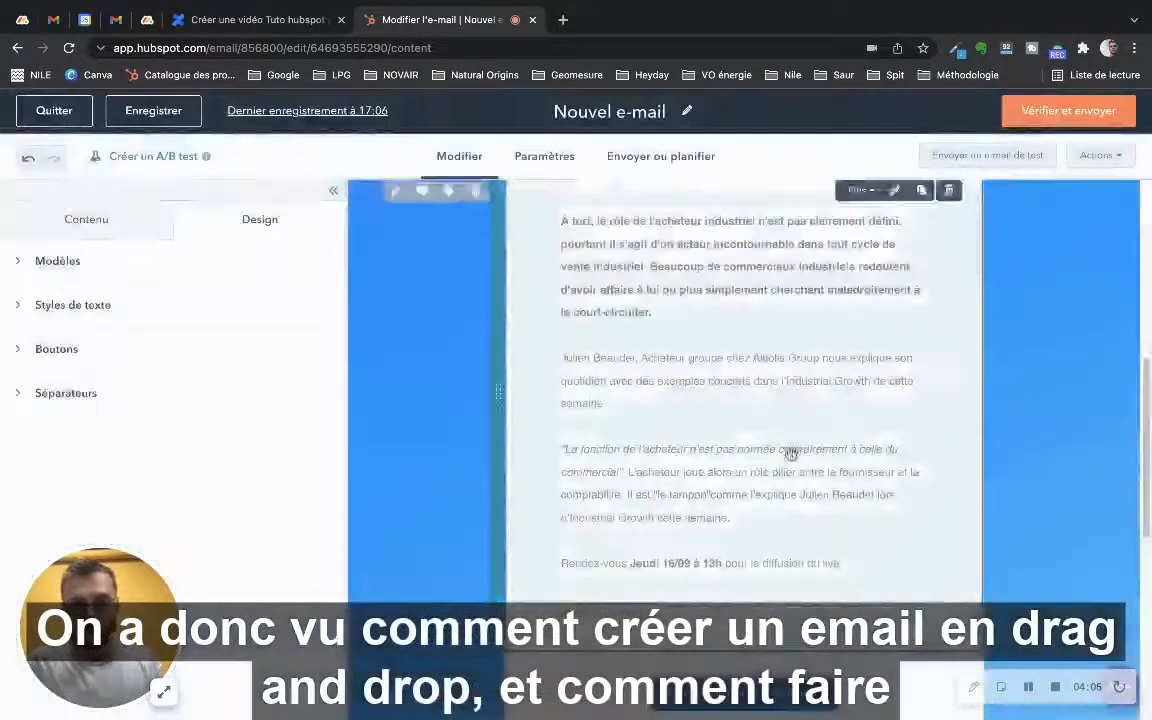
scroll(787, 460, up, 4)
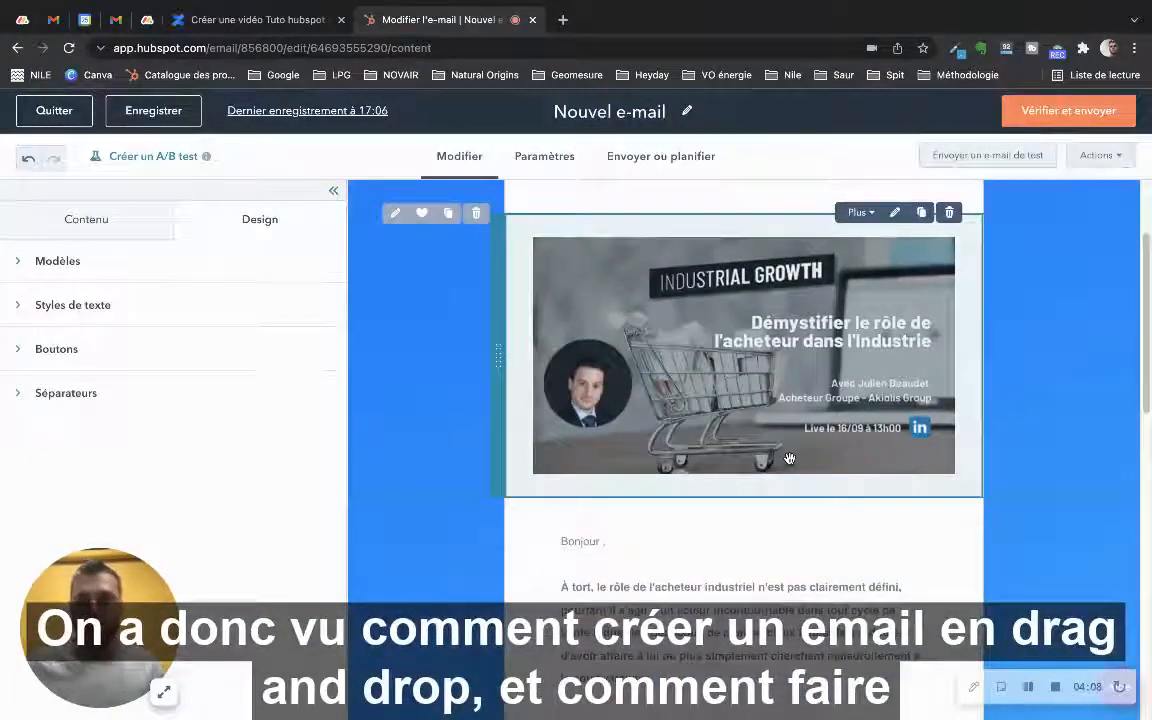